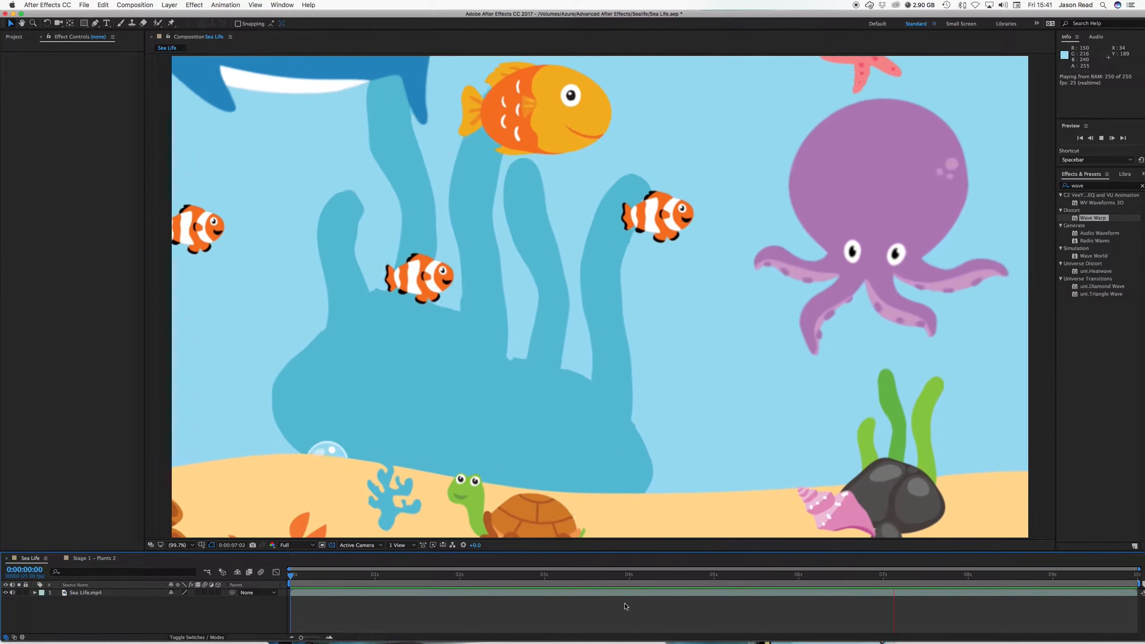
# Step: Stop the Sea Life preview, open the Stage 1 – Plants 2 composition and reset the Standard workspace to its saved layout
pyautogui.press('space')
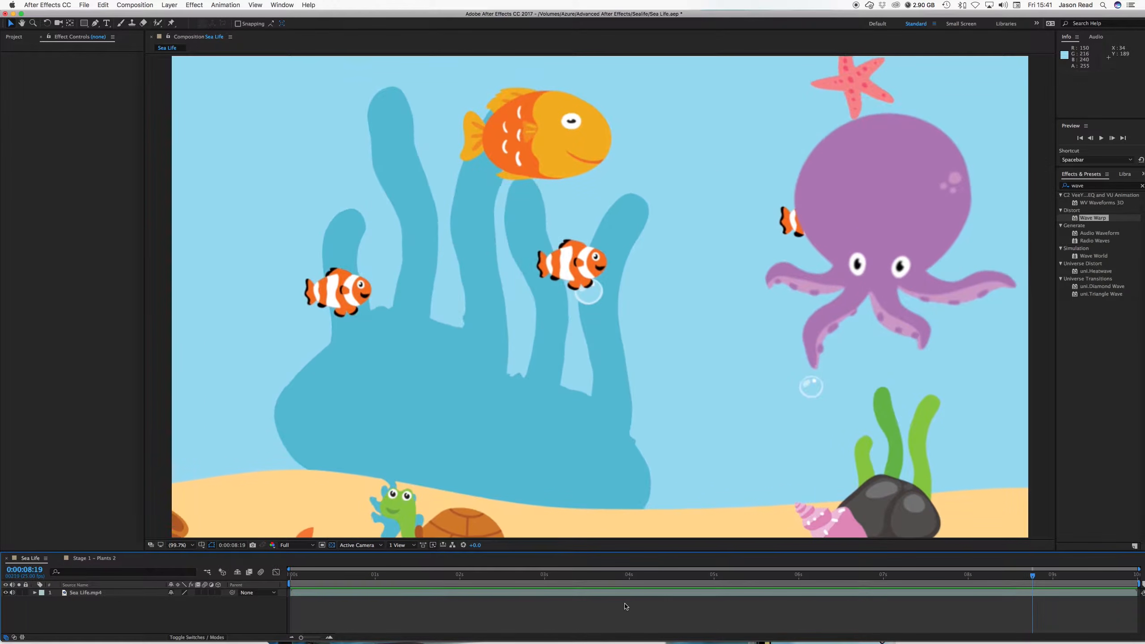
pyautogui.press('Home')
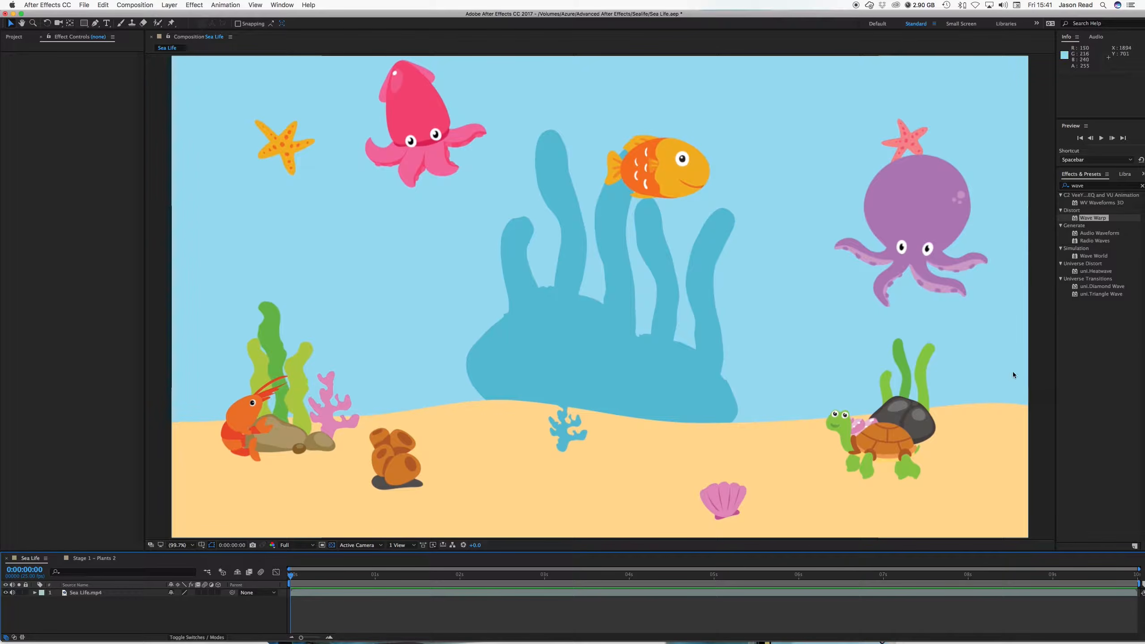
pyautogui.click(103, 558)
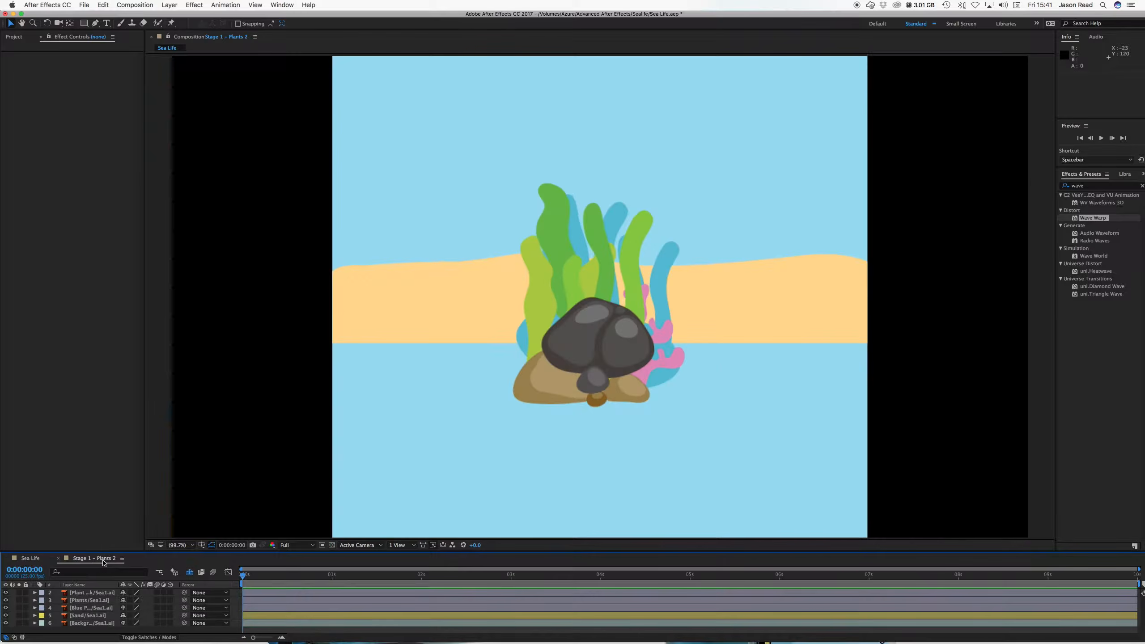
pyautogui.click(271, 5)
pyautogui.moveTo(316, 15)
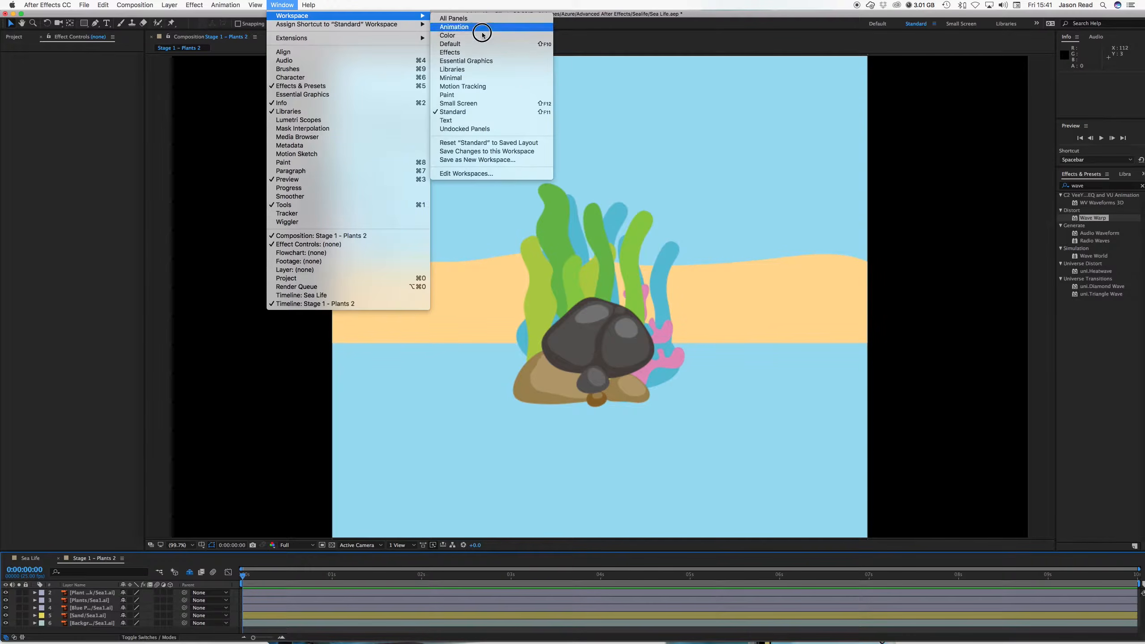
pyautogui.click(527, 143)
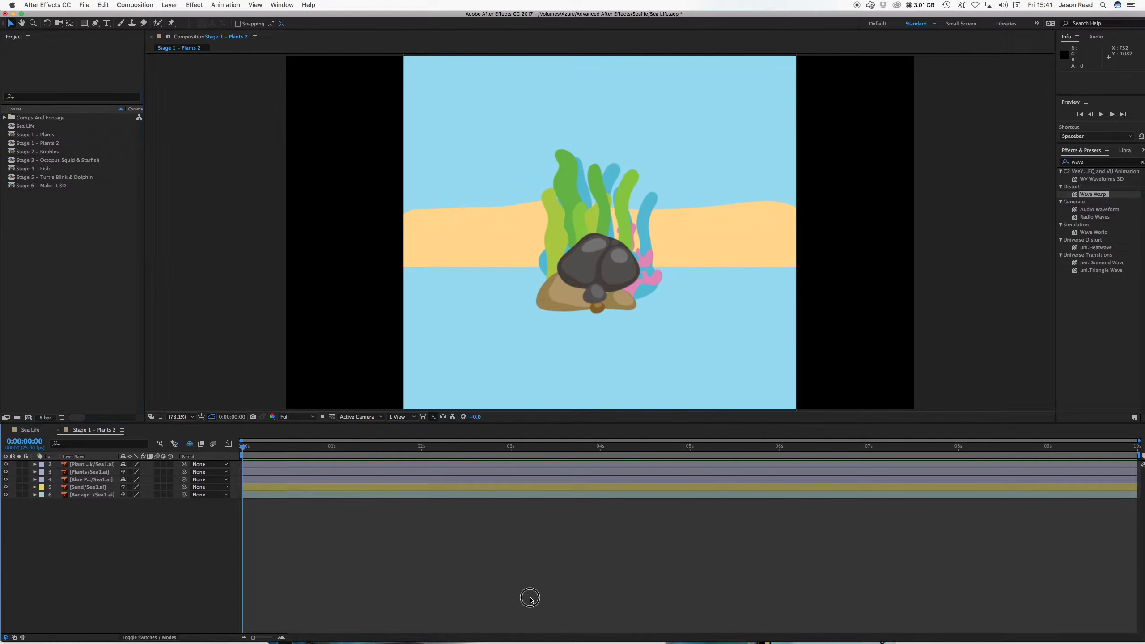
# Step: Fit the Background layer to the full size of the composition
pyautogui.click(432, 495)
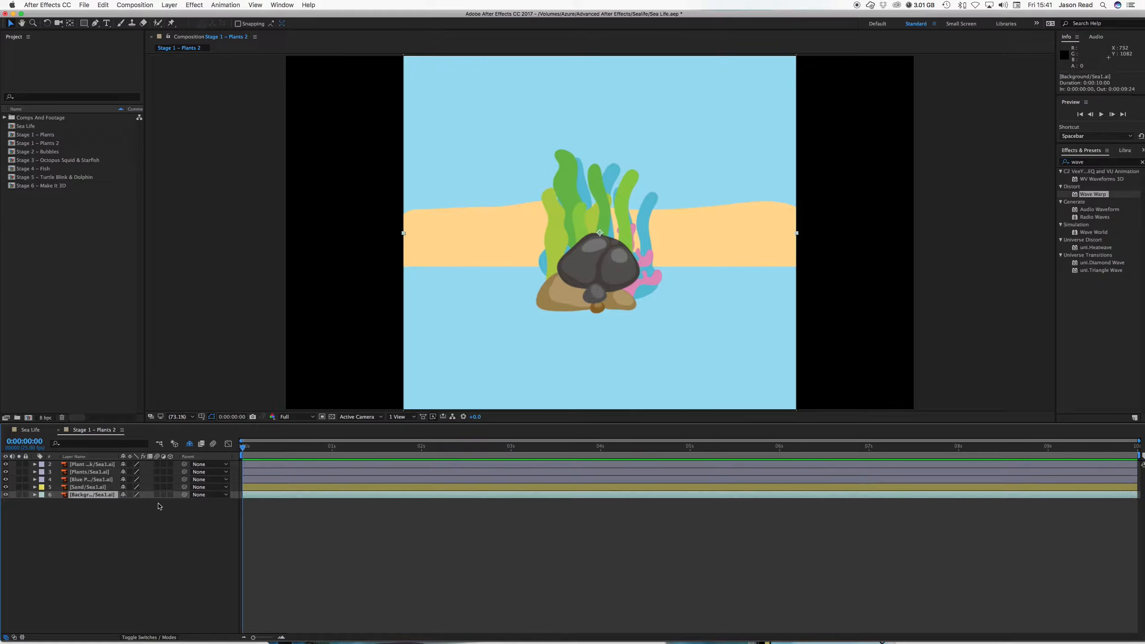
pyautogui.rightClick(268, 499)
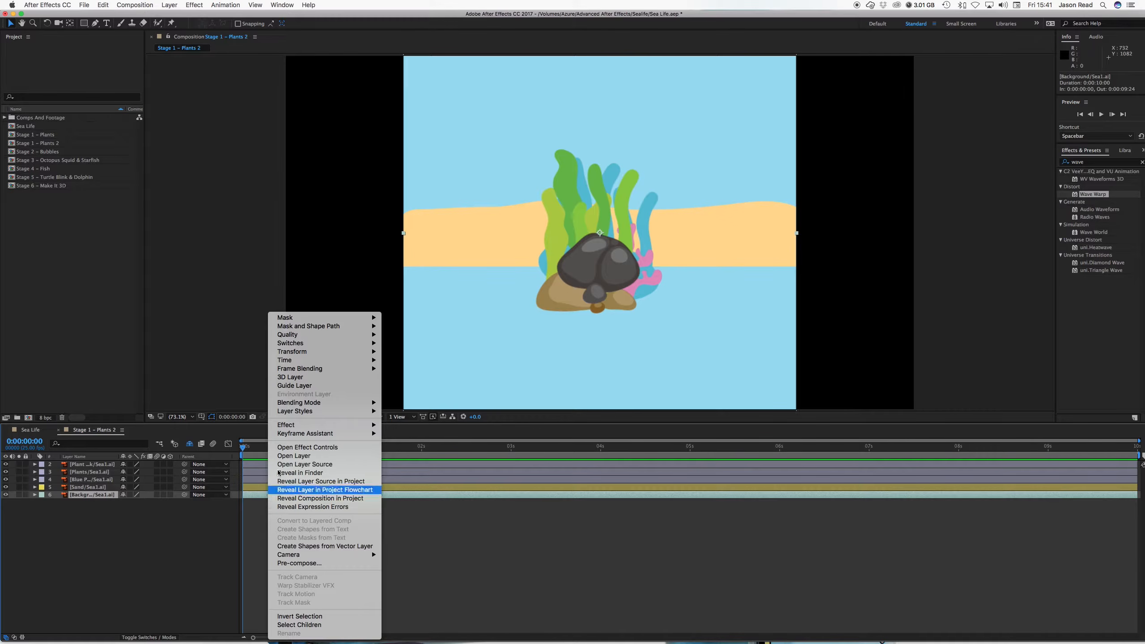
pyautogui.moveTo(323, 353)
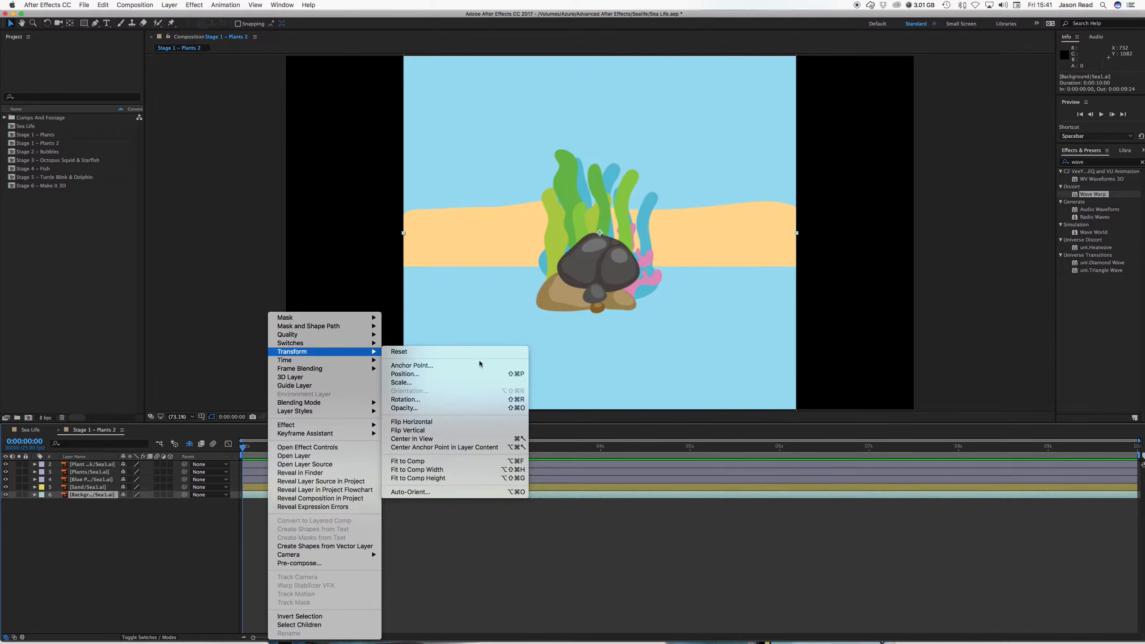
pyautogui.click(504, 461)
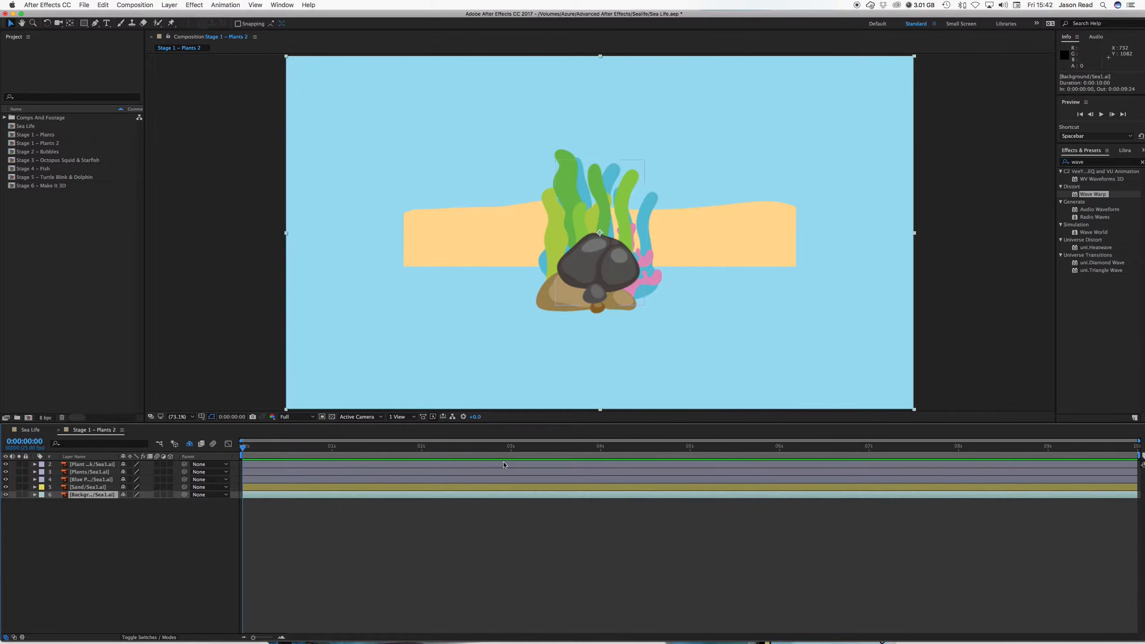
# Step: Scale the Sand layer to 233% and move it down so it covers the lower part of the frame as the seabed
pyautogui.click(491, 487)
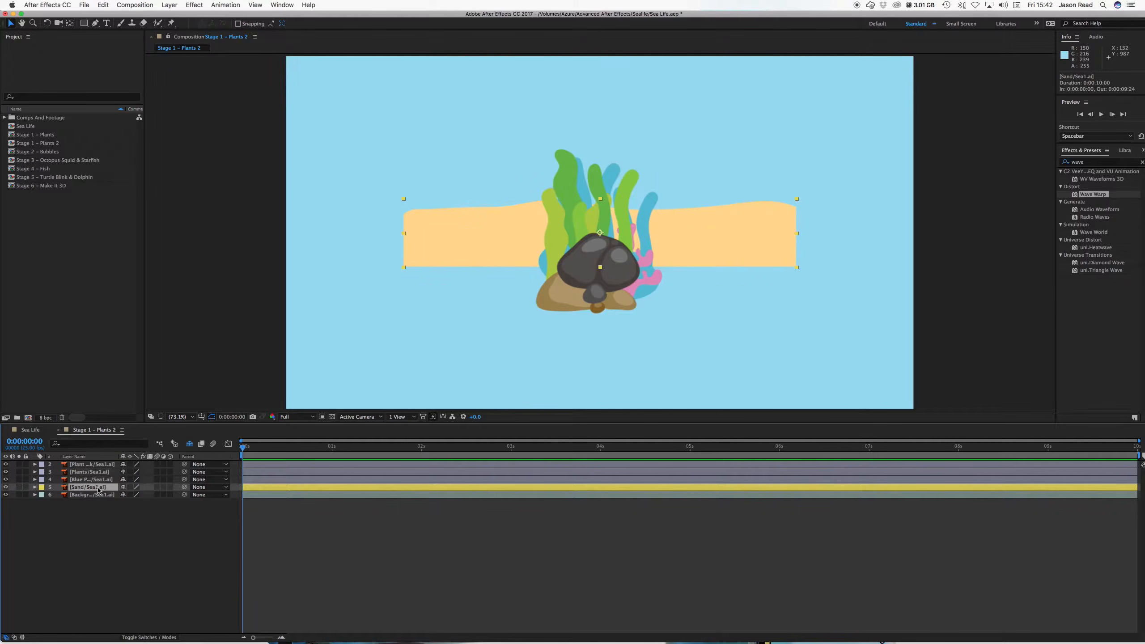
pyautogui.press('s')
pyautogui.moveTo(132, 495); pyautogui.dragTo(335, 492)
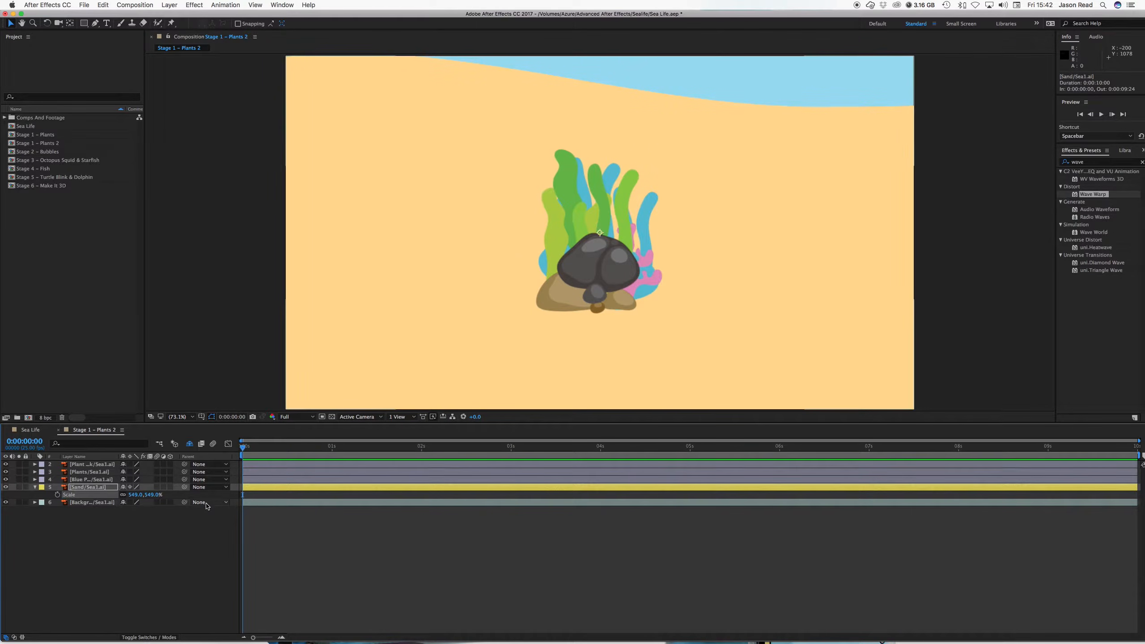
pyautogui.moveTo(135, 495); pyautogui.dragTo(56, 500)
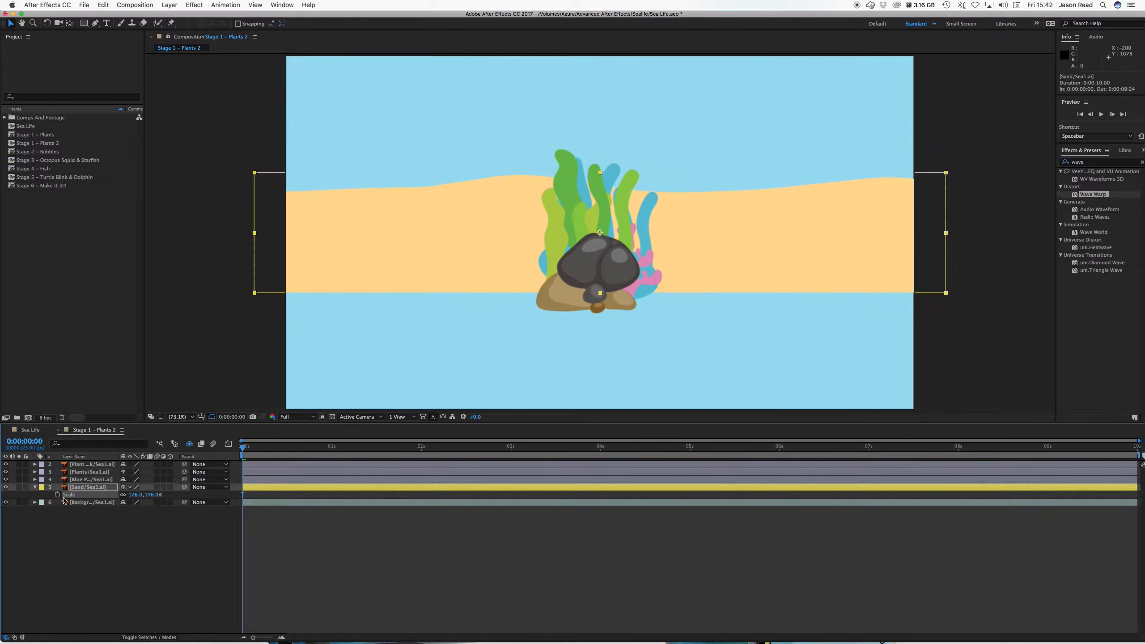
pyautogui.moveTo(680, 269); pyautogui.dragTo(723, 387)
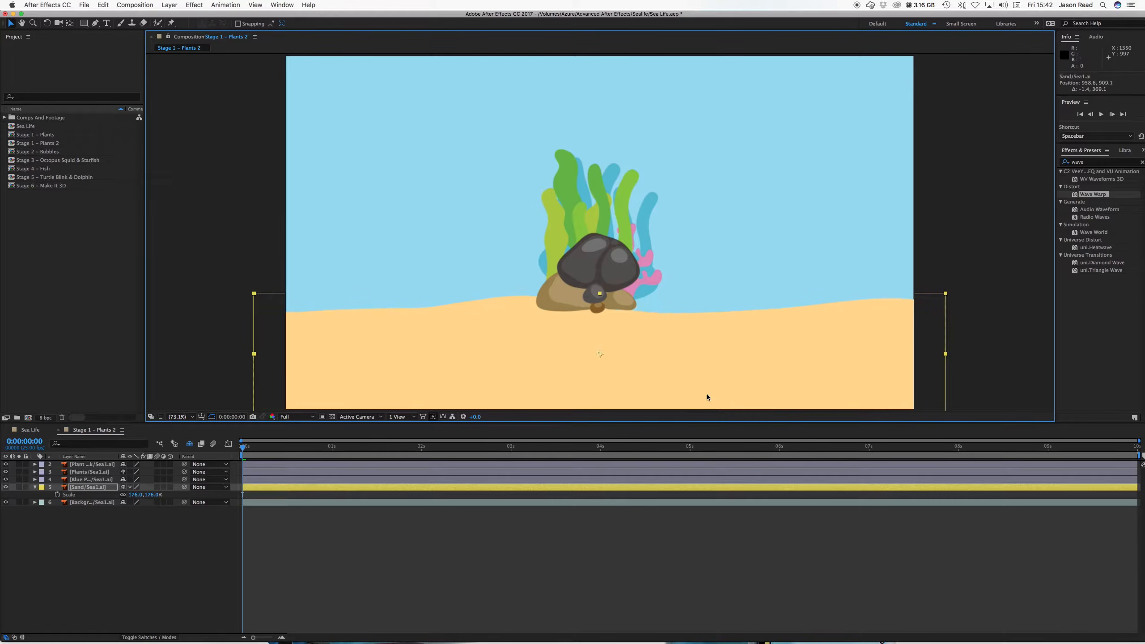
pyautogui.moveTo(135, 495); pyautogui.dragTo(160, 494)
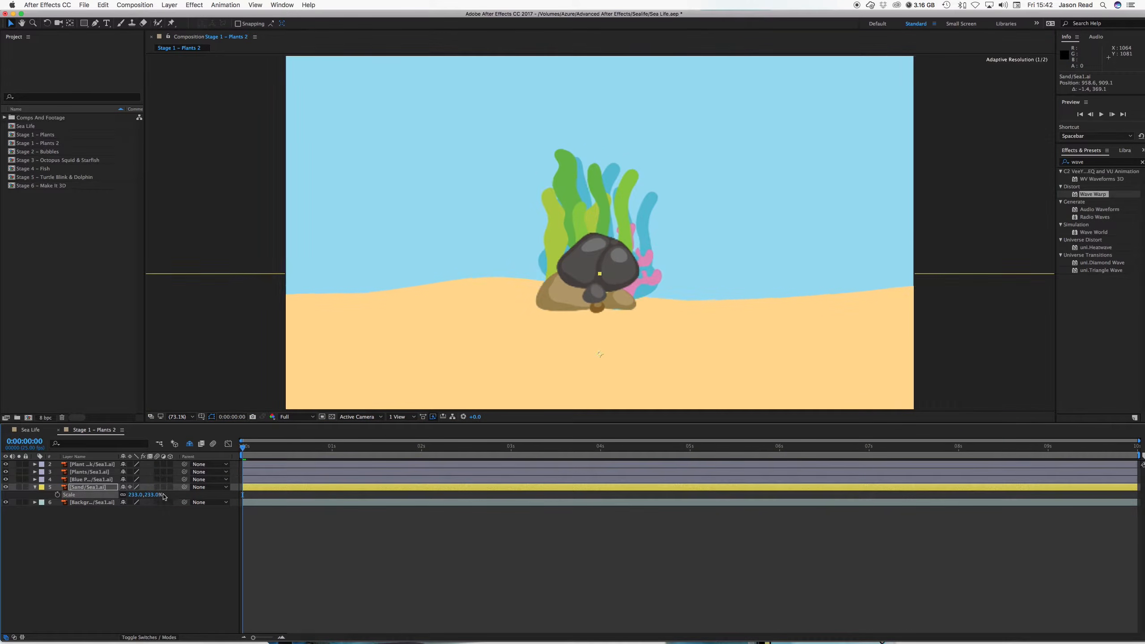
pyautogui.moveTo(527, 345)
pyautogui.mouseDown()
pyautogui.moveTo(529, 307)
pyautogui.moveTo(530, 329)
pyautogui.mouseUp()
pyautogui.click(630, 519)
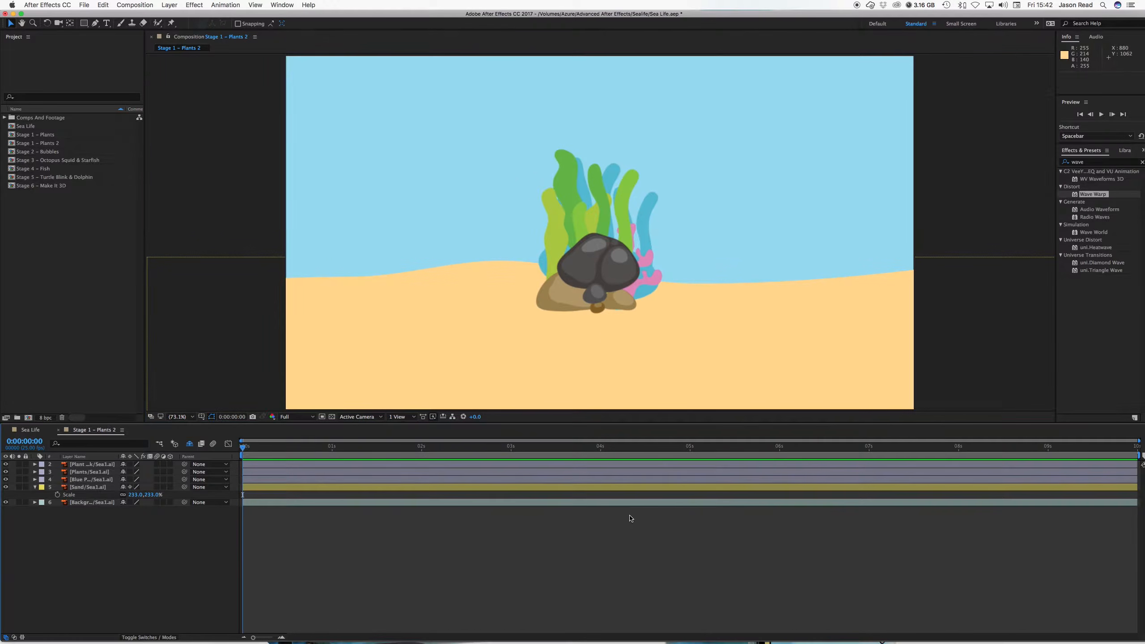
pyautogui.click(35, 488)
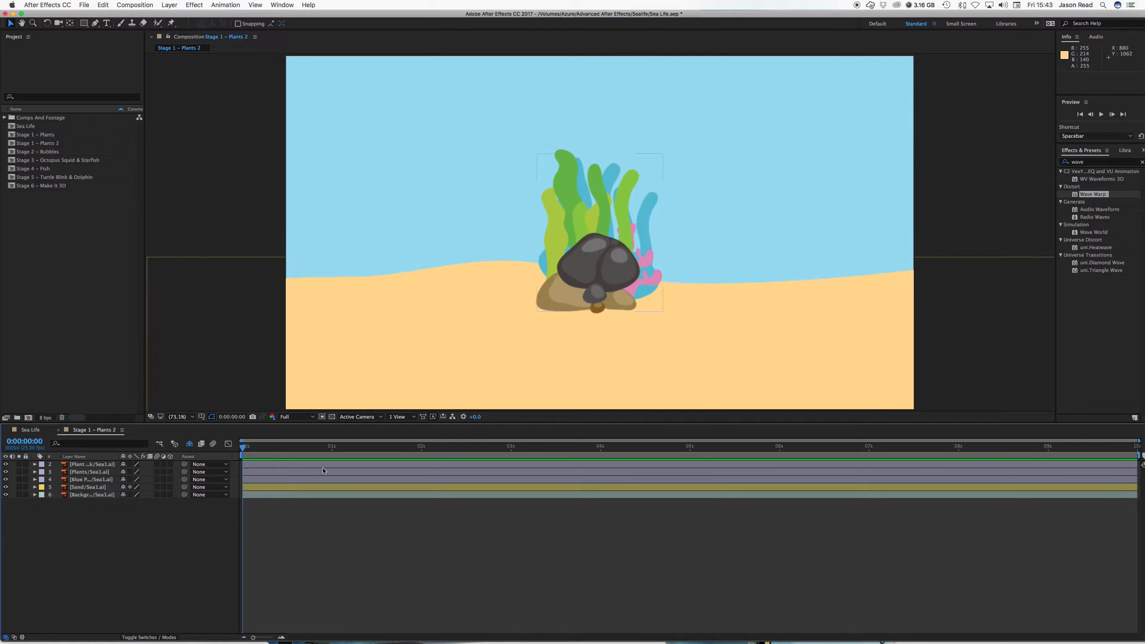
# Step: Lock the Sand and Background layers, then spread out the plants: brown-rock plants left, blue plant near the centre, dark-rock plants right
pyautogui.moveTo(25, 488); pyautogui.dragTo(25, 495)
pyautogui.moveTo(646, 275); pyautogui.dragTo(810, 298)
pyautogui.moveTo(561, 295); pyautogui.dragTo(341, 312)
pyautogui.moveTo(587, 277); pyautogui.dragTo(570, 284)
pyautogui.moveTo(807, 320); pyautogui.dragTo(853, 333)
pyautogui.click(475, 508)
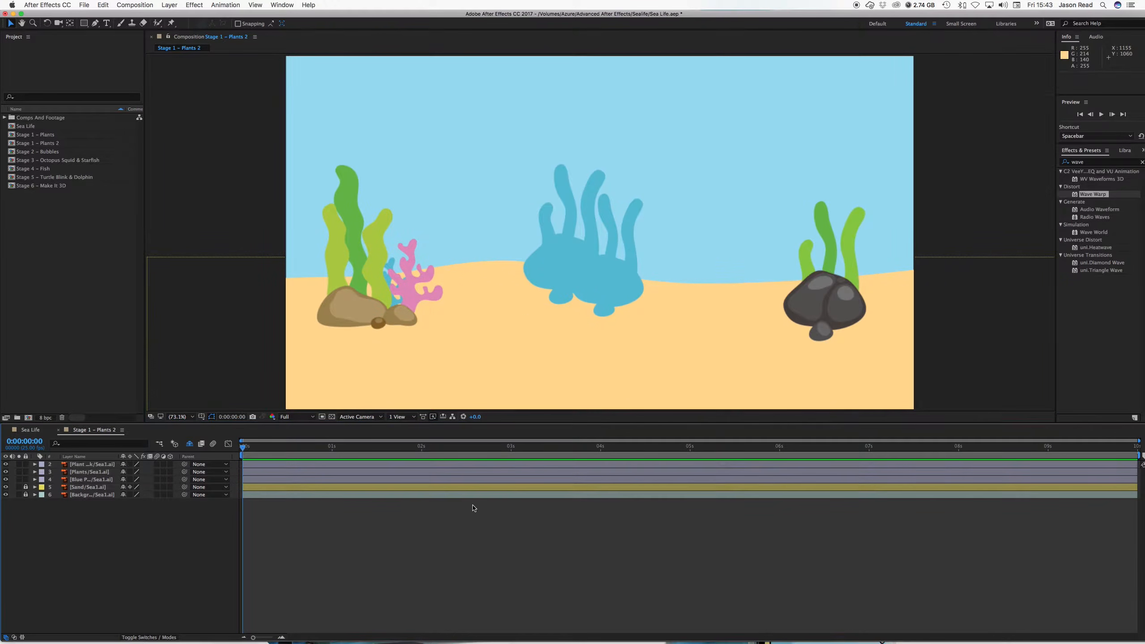
# Step: Place the Blue Plant layer behind the Sand layer, scale it to 256% and position it slightly right of centre
pyautogui.moveTo(586, 292); pyautogui.dragTo(596, 294)
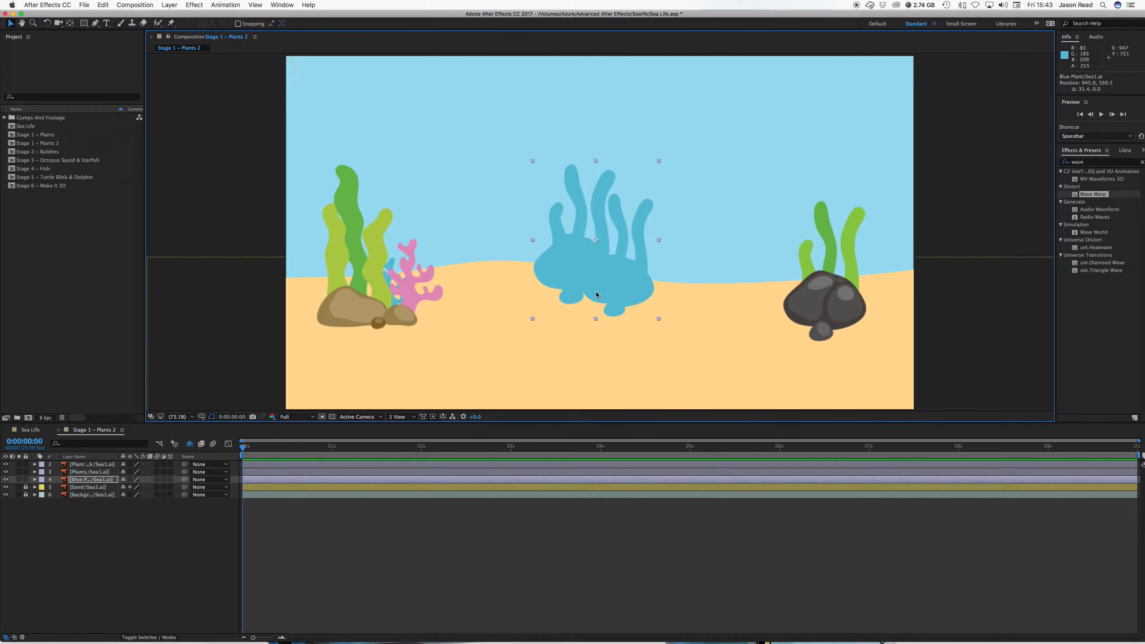
pyautogui.moveTo(94, 479); pyautogui.dragTo(95, 493)
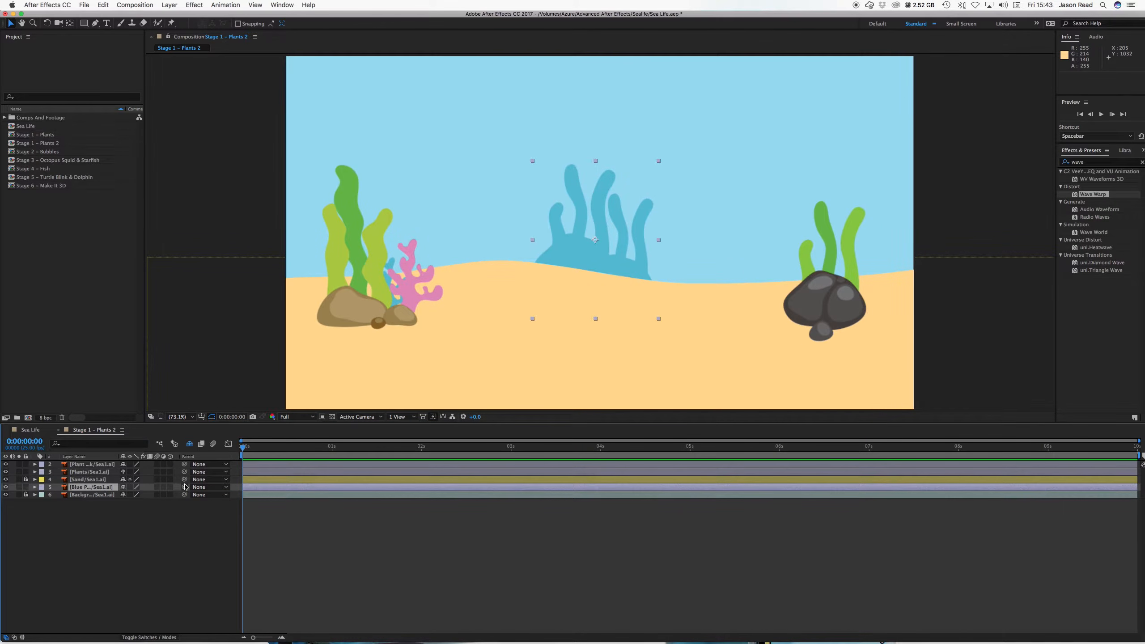
pyautogui.press('s')
pyautogui.moveTo(153, 494); pyautogui.dragTo(180, 501)
pyautogui.click(641, 334)
pyautogui.moveTo(641, 334); pyautogui.dragTo(649, 334)
pyautogui.click(617, 538)
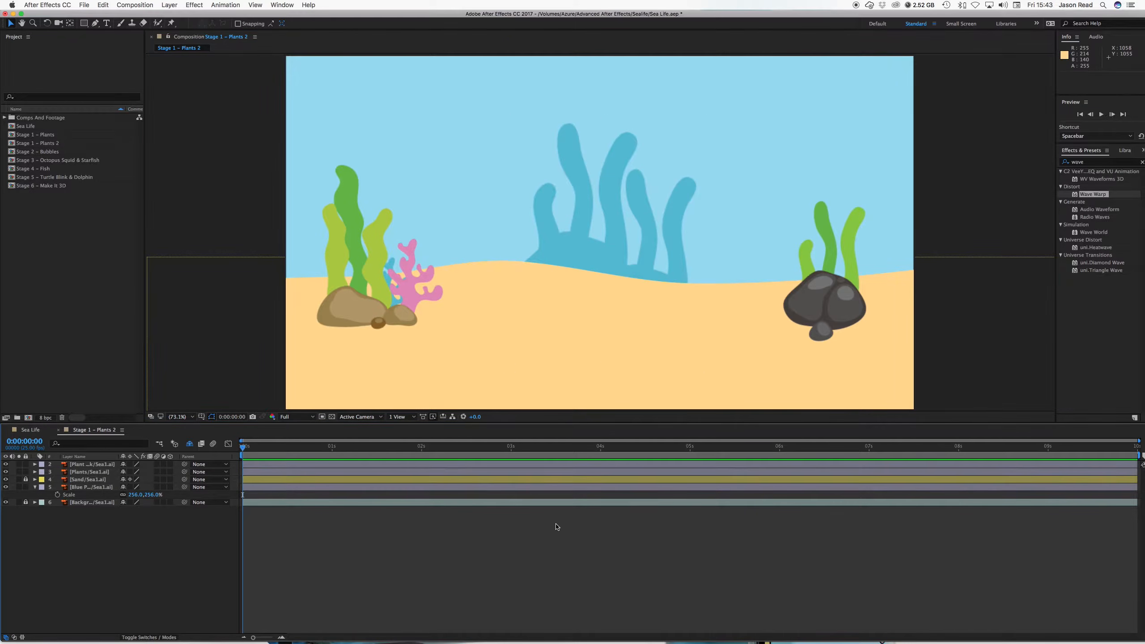
# Step: Create a shape layer from the Blue Plant vector layer
pyautogui.click(545, 488)
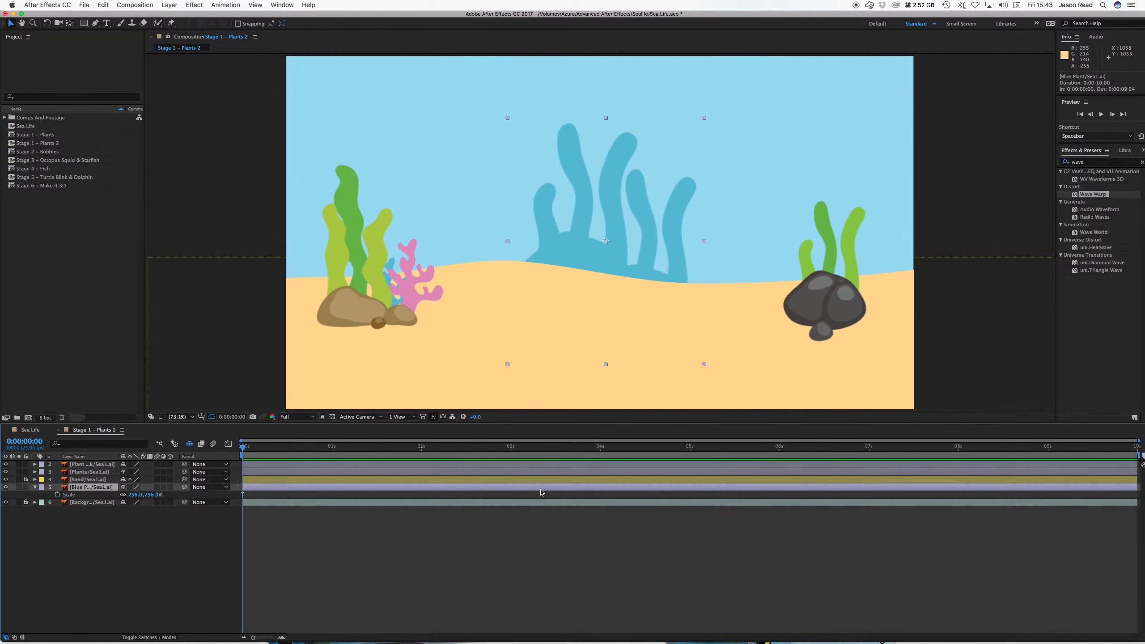
pyautogui.click(169, 4)
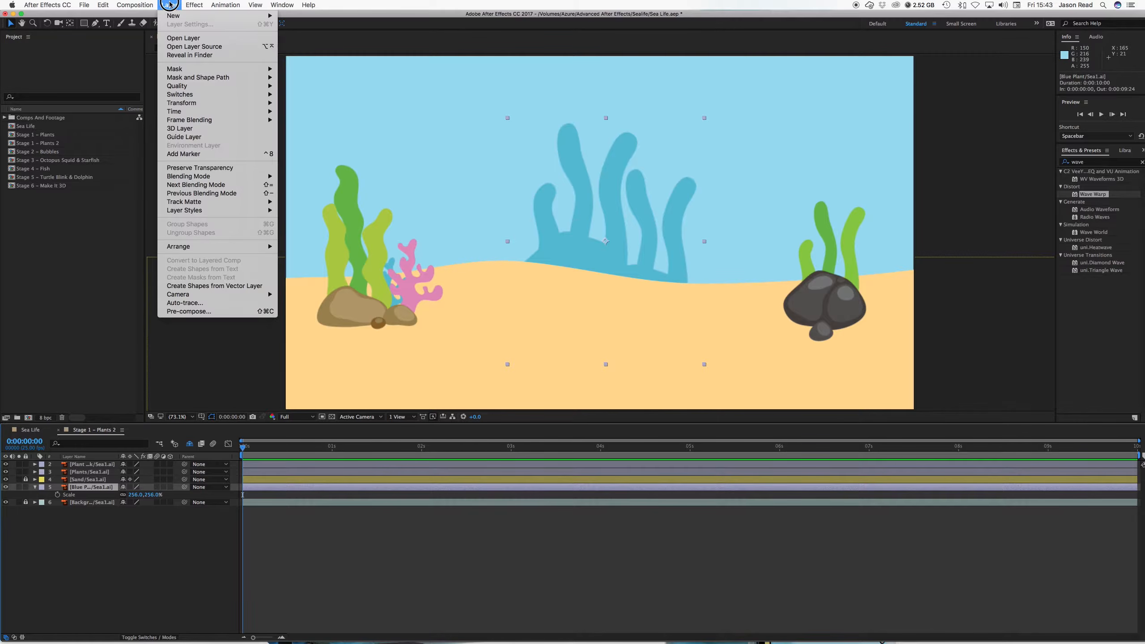
pyautogui.click(264, 287)
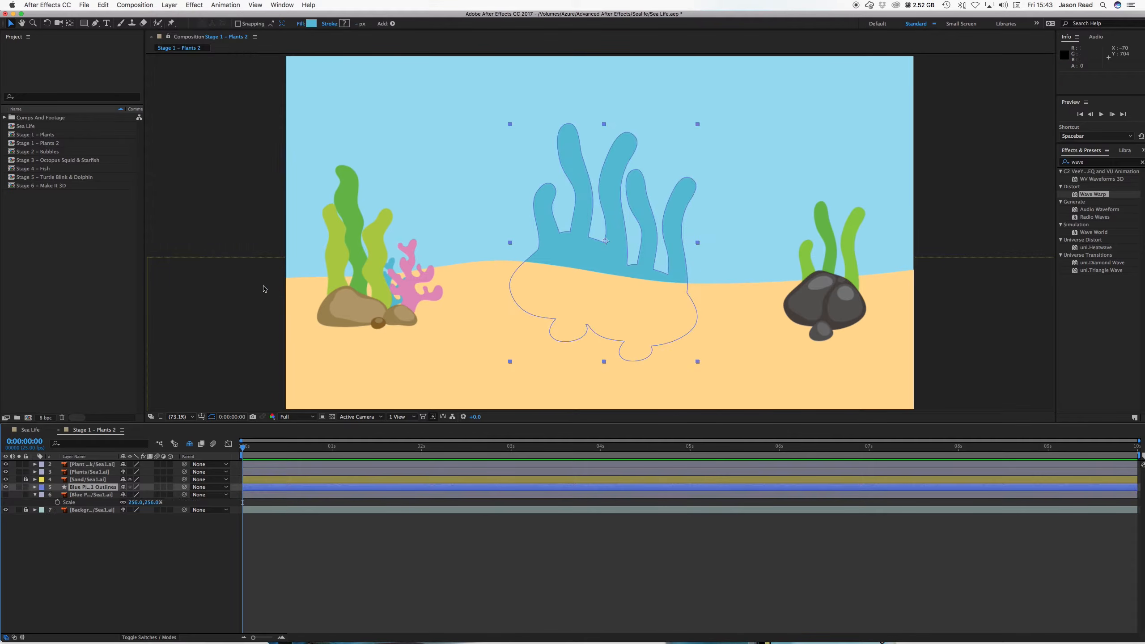
pyautogui.click(429, 526)
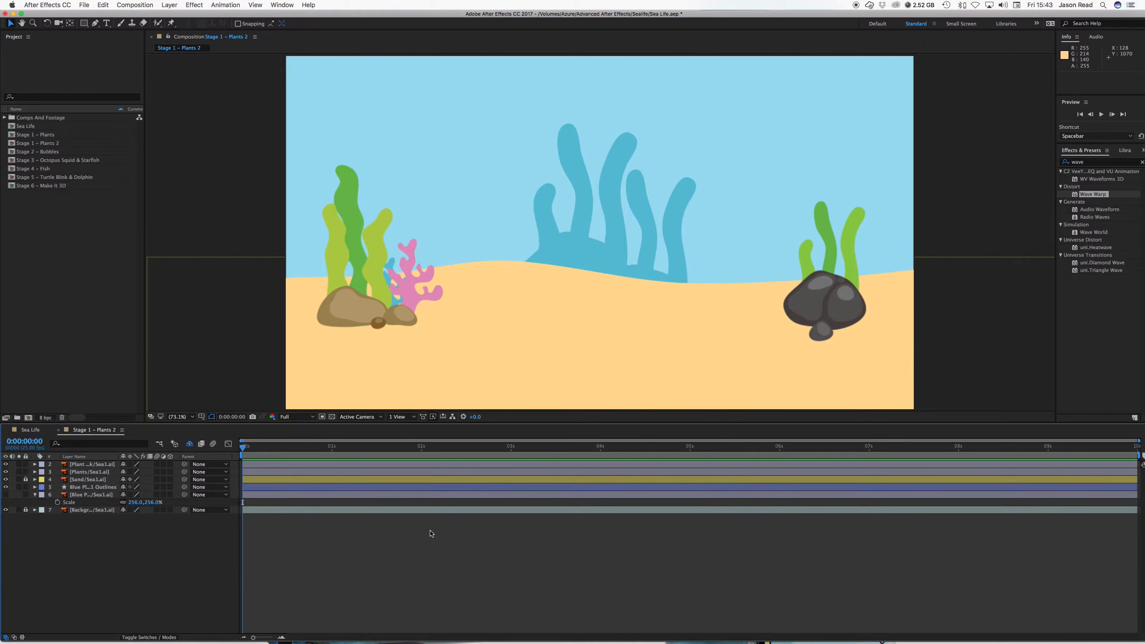
# Step: Add Wiggle Paths to the contents of the blue plant's outlines layer and preview the animation
pyautogui.click(450, 487)
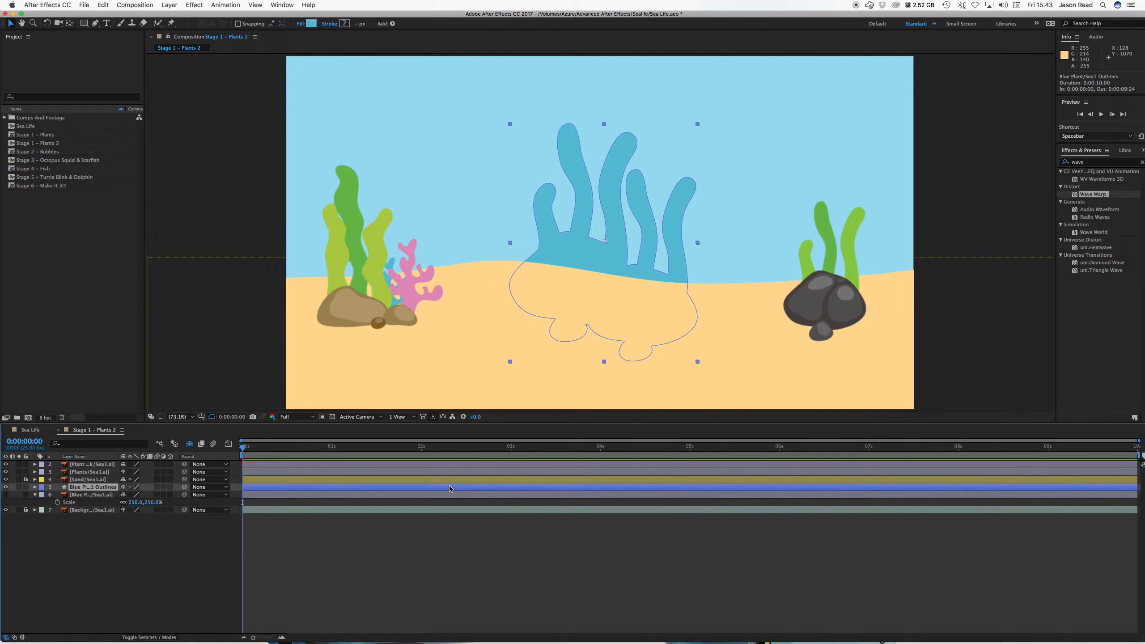
pyautogui.click(35, 488)
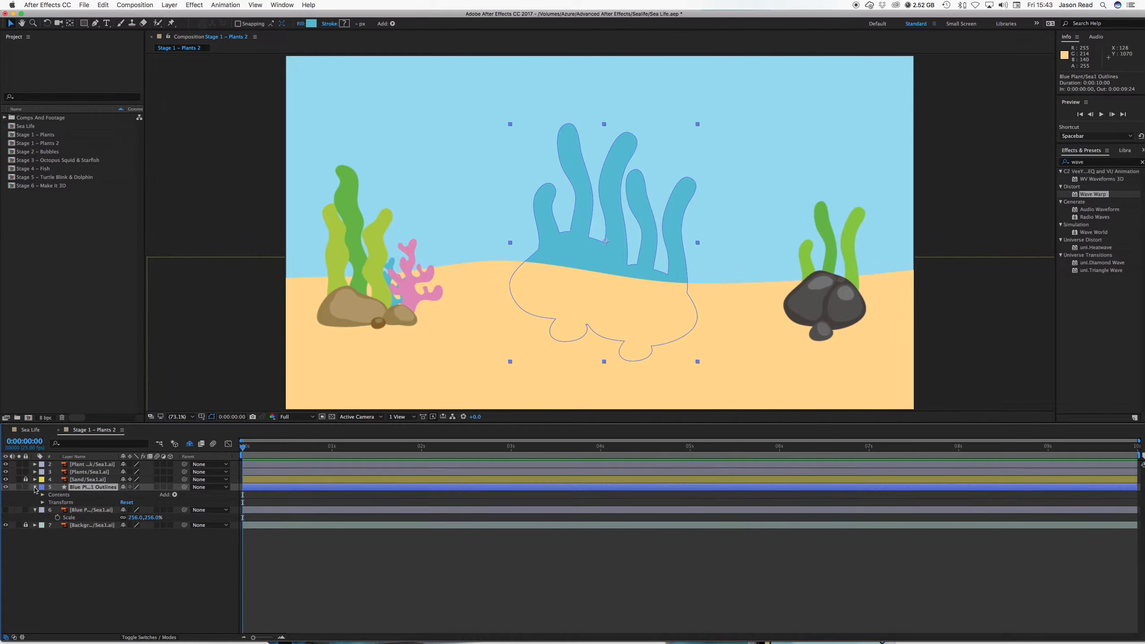
pyautogui.click(174, 495)
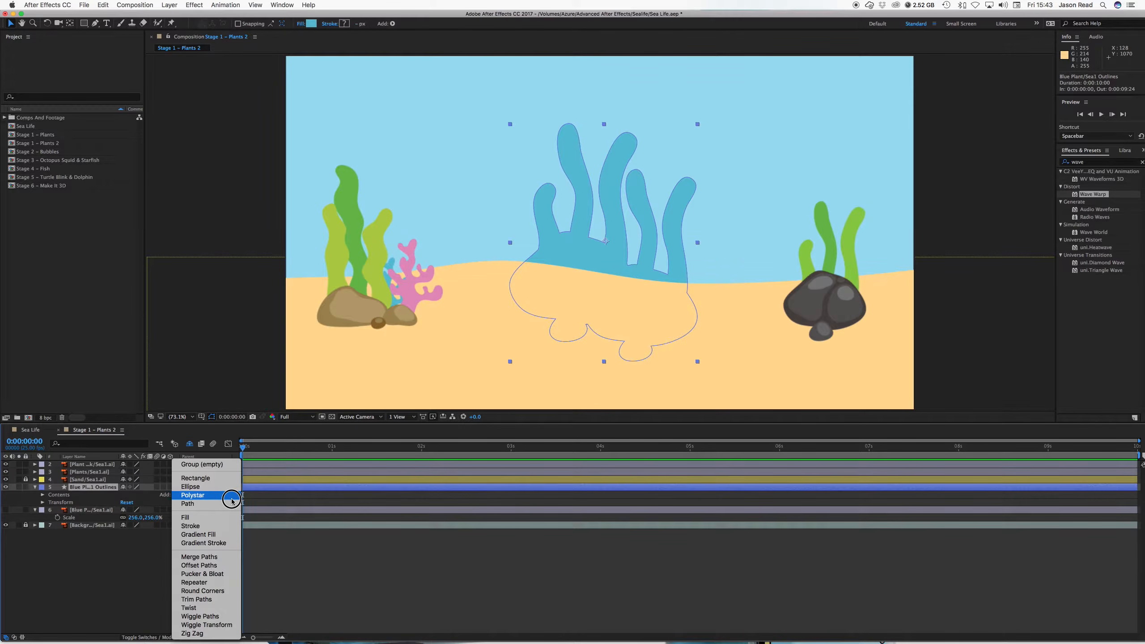
pyautogui.click(235, 616)
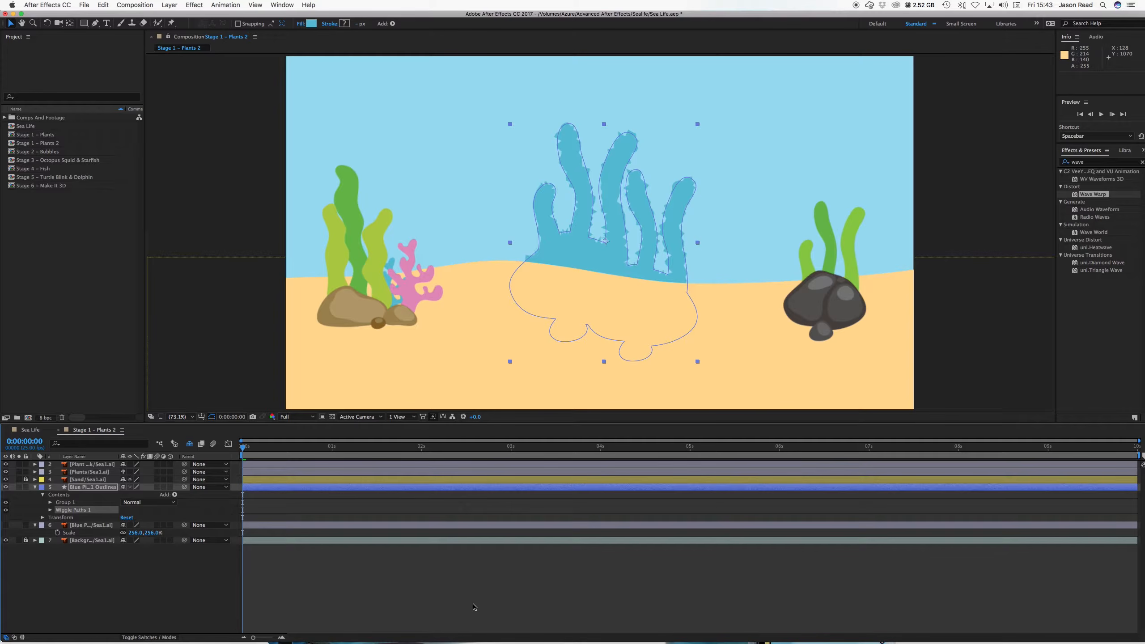
pyautogui.press('space')
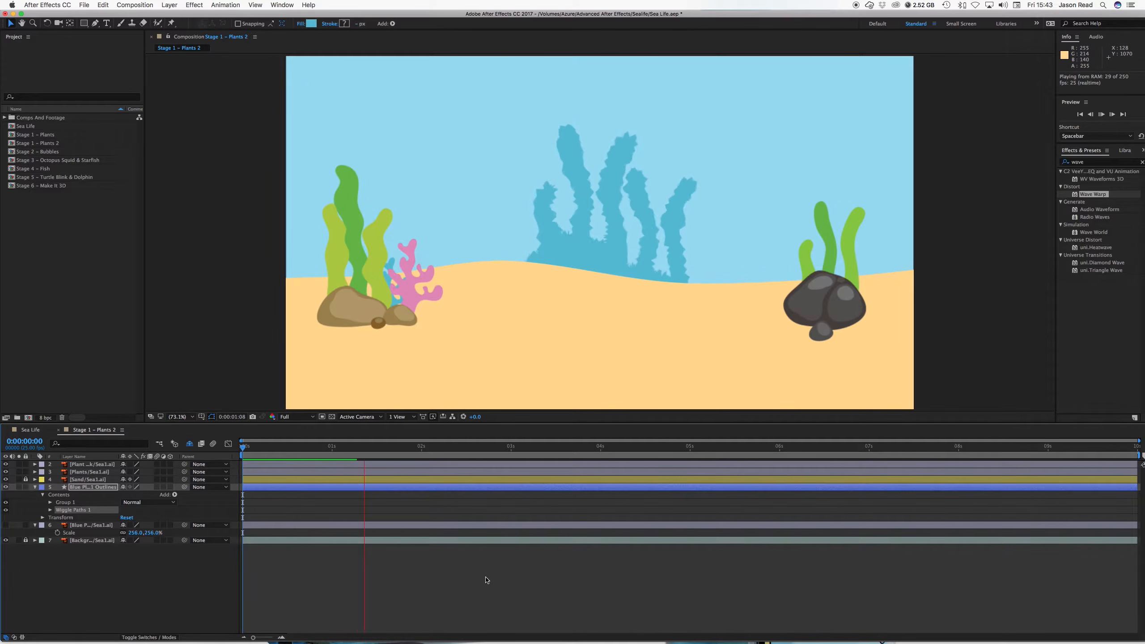
pyautogui.press('space')
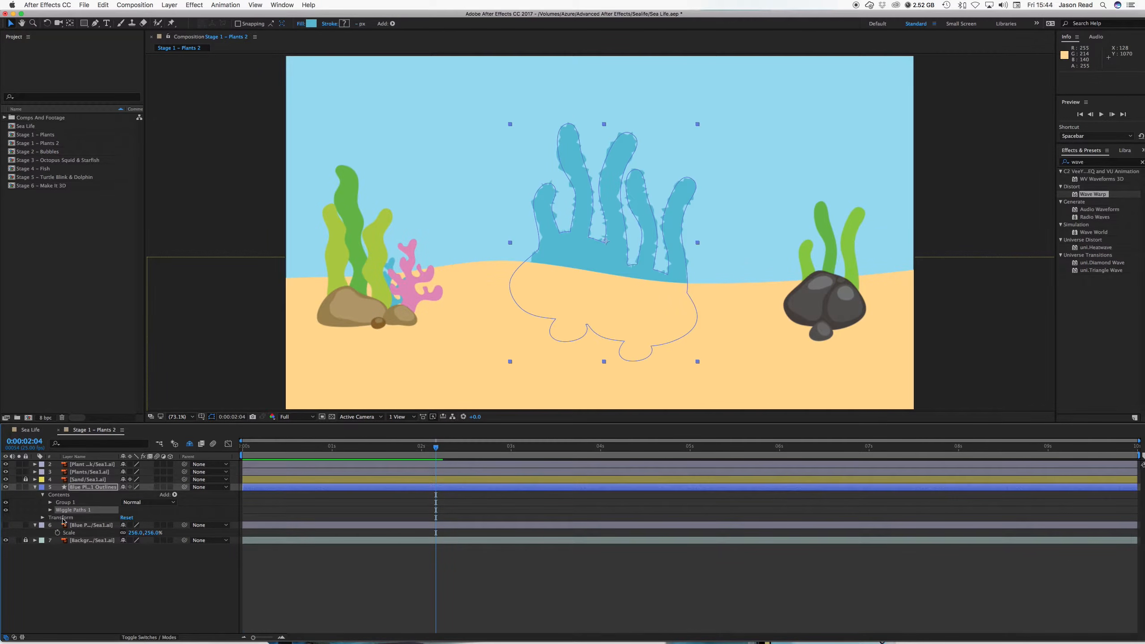
# Step: Set the blue plant's Wiggle Paths to Size 2, Detail 2 and Smooth points
pyautogui.click(51, 511)
pyautogui.click(126, 518)
pyautogui.write('2')
pyautogui.press('Tab')
pyautogui.write('2')
pyautogui.click(210, 528)
pyautogui.click(158, 533)
pyautogui.click(141, 550)
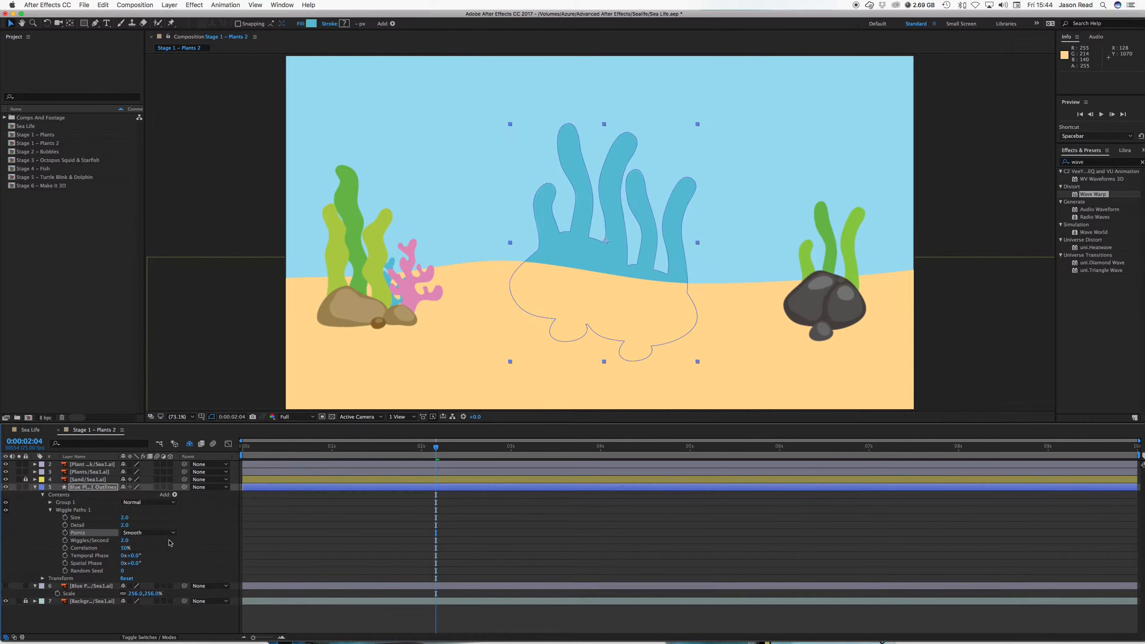
# Step: Preview the smoothed blue plant wiggle from the start of the composition and collapse the outlines layer's properties
pyautogui.press('space')
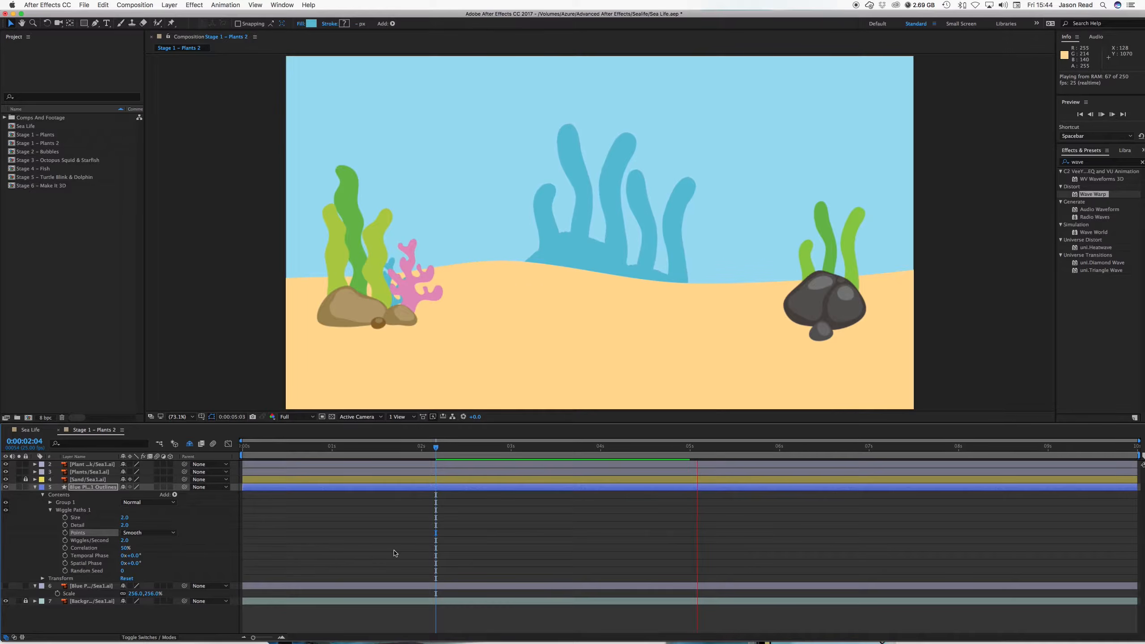
pyautogui.press('space')
pyautogui.moveTo(330, 450); pyautogui.dragTo(234, 454)
pyautogui.press('space')
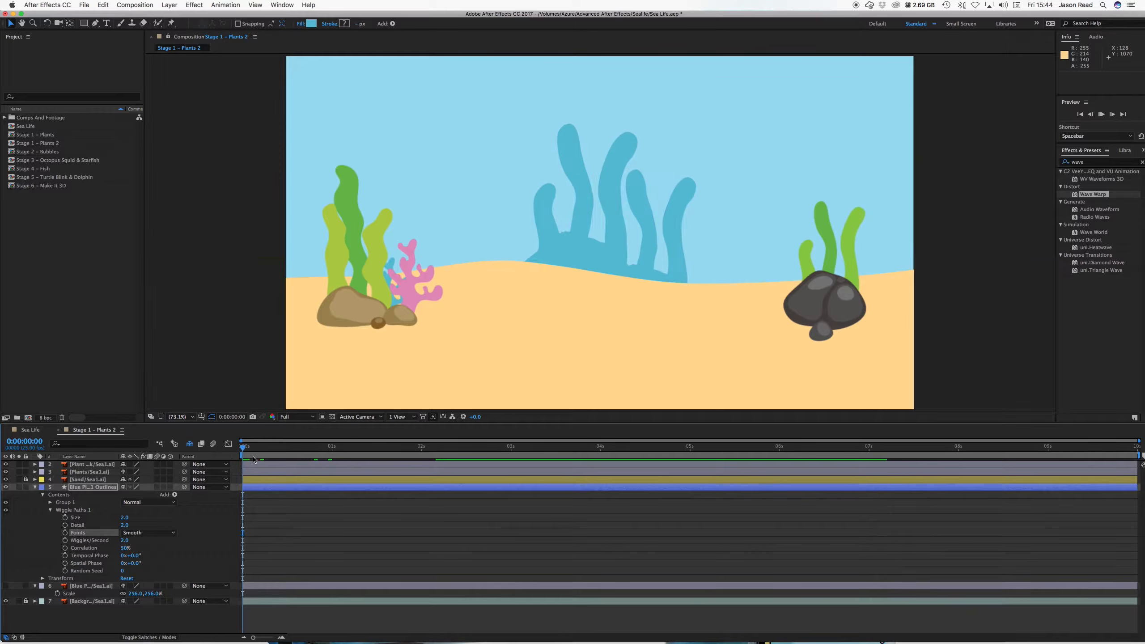
pyautogui.press('space')
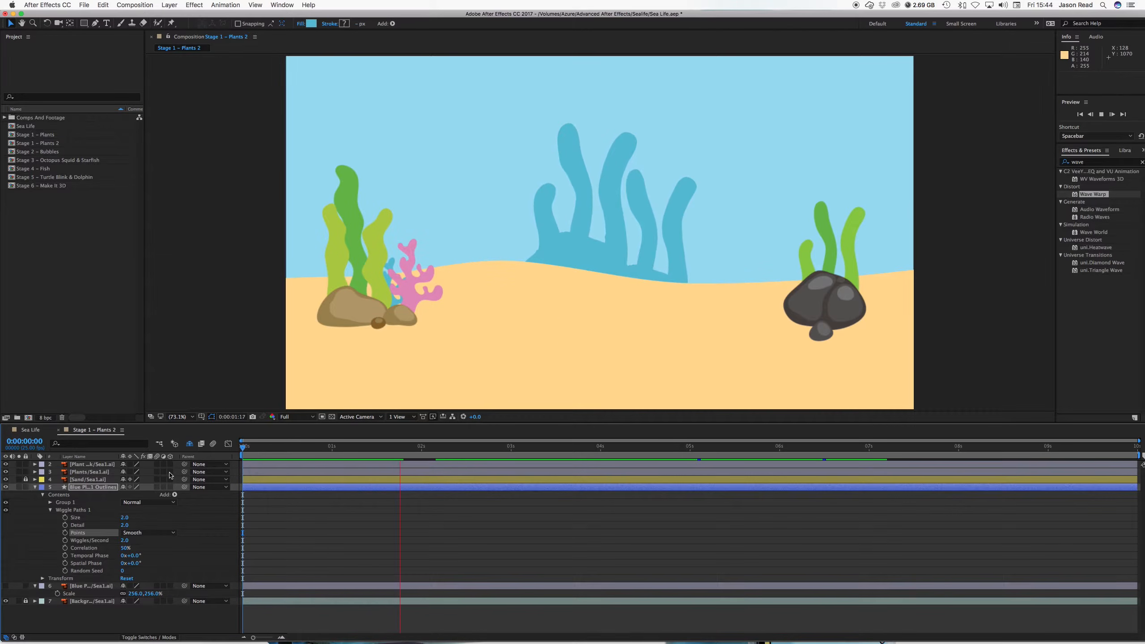
pyautogui.click(35, 487)
pyautogui.click(348, 546)
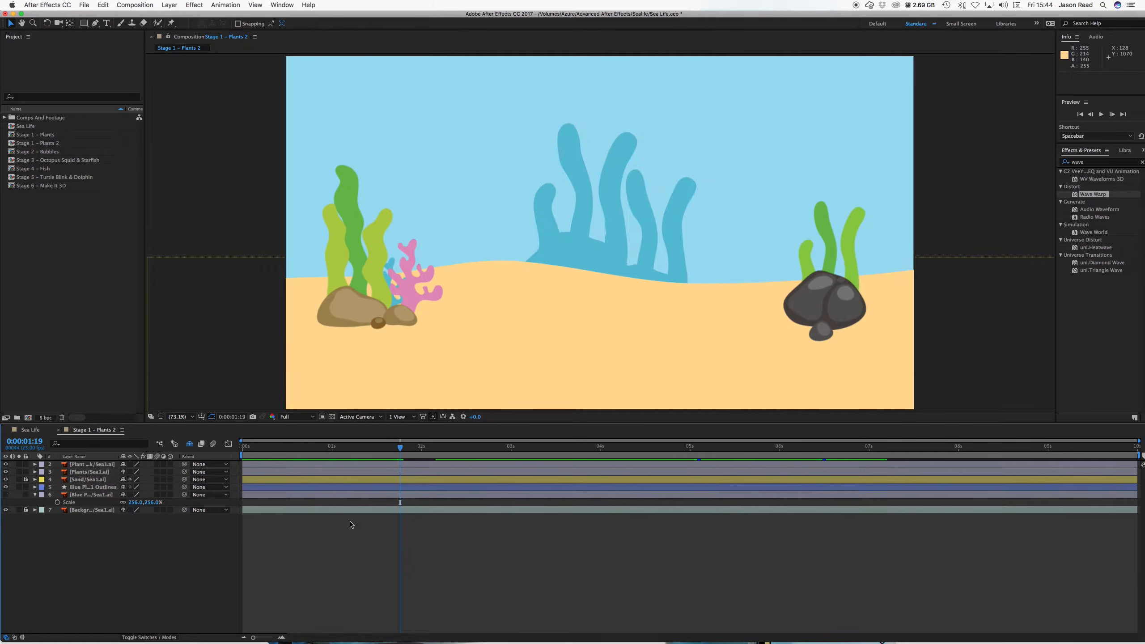
# Step: Return to the start of the composition and create a shape layer from the Plants vector layer
pyautogui.click(352, 473)
pyautogui.moveTo(281, 445); pyautogui.dragTo(224, 445)
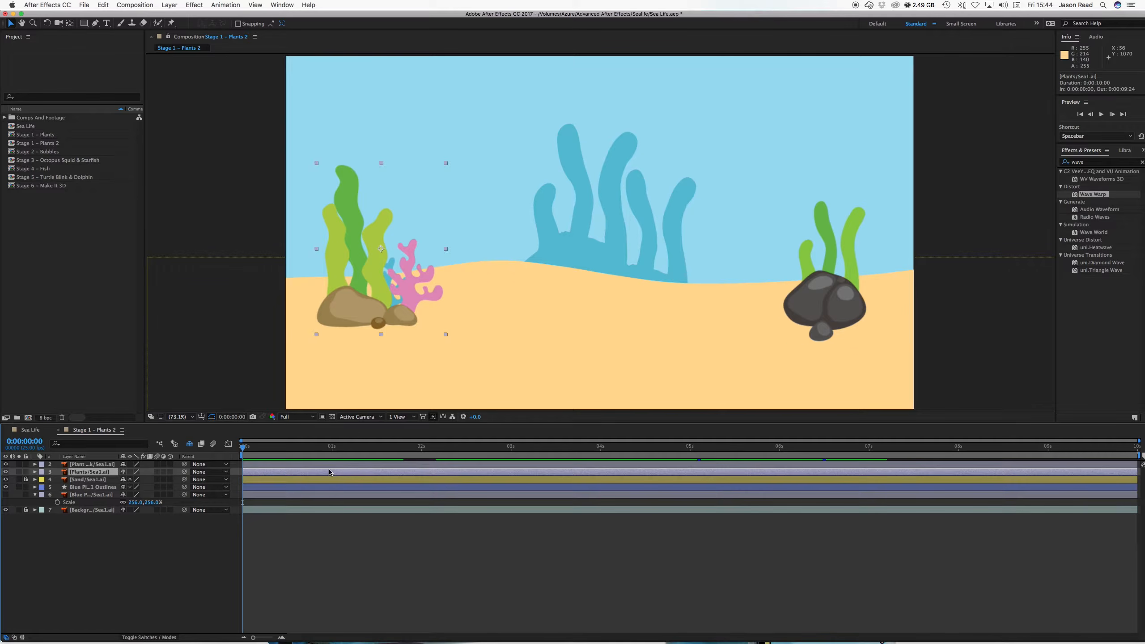
pyautogui.click(174, 6)
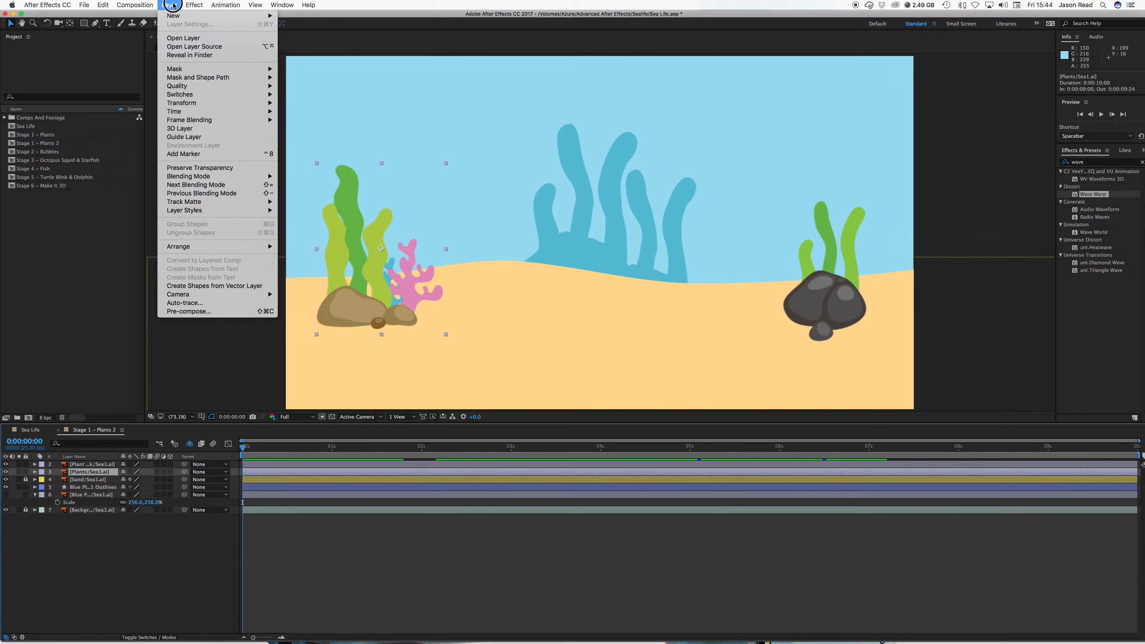
pyautogui.click(220, 285)
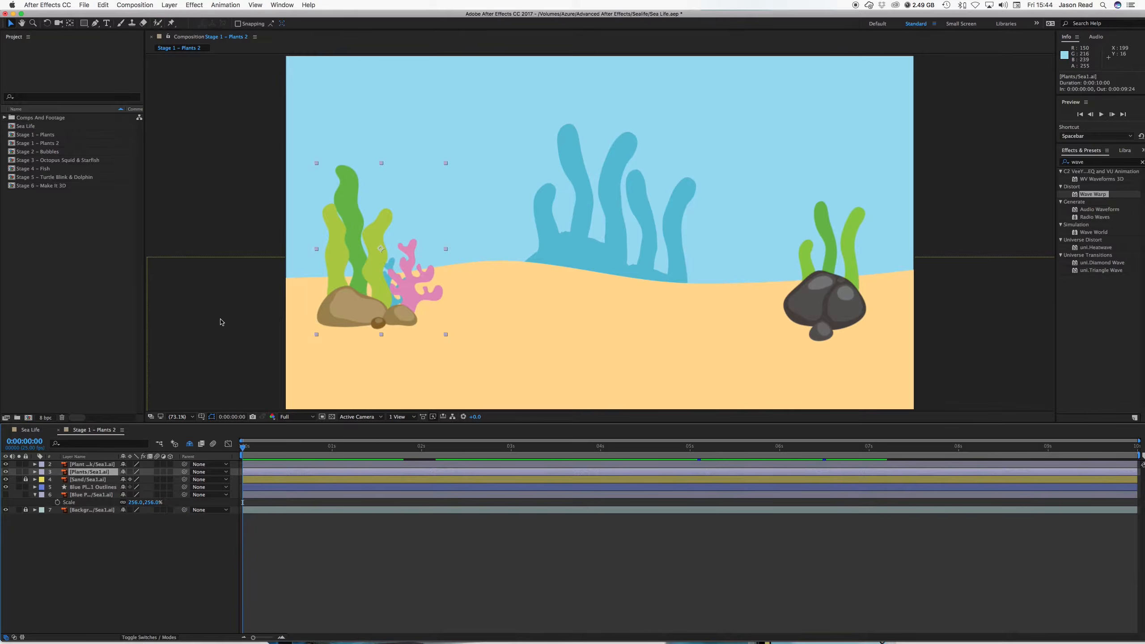
# Step: Expand the Plants outlines layer's contents and hide Groups 7 to 11 to identify which shapes are plants
pyautogui.click(36, 472)
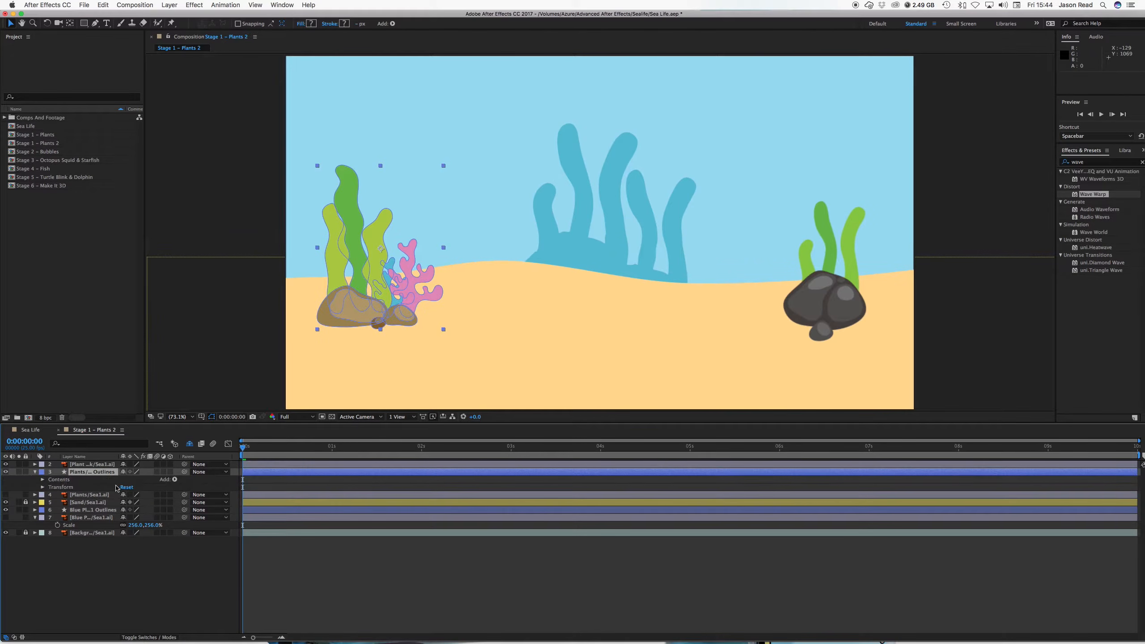
pyautogui.click(43, 480)
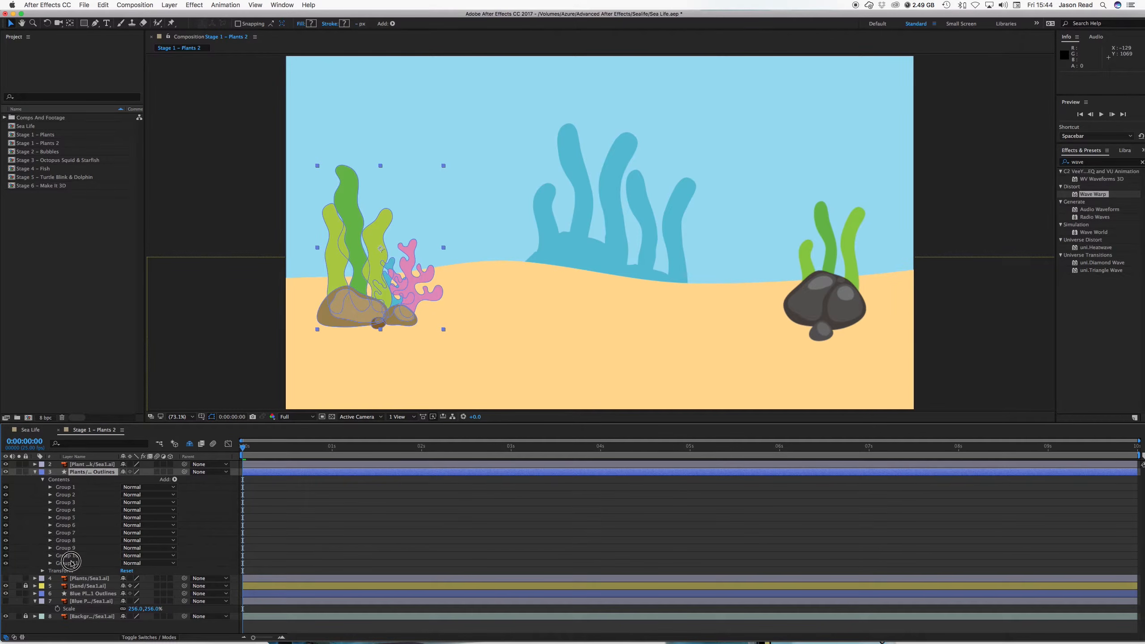
pyautogui.click(69, 556)
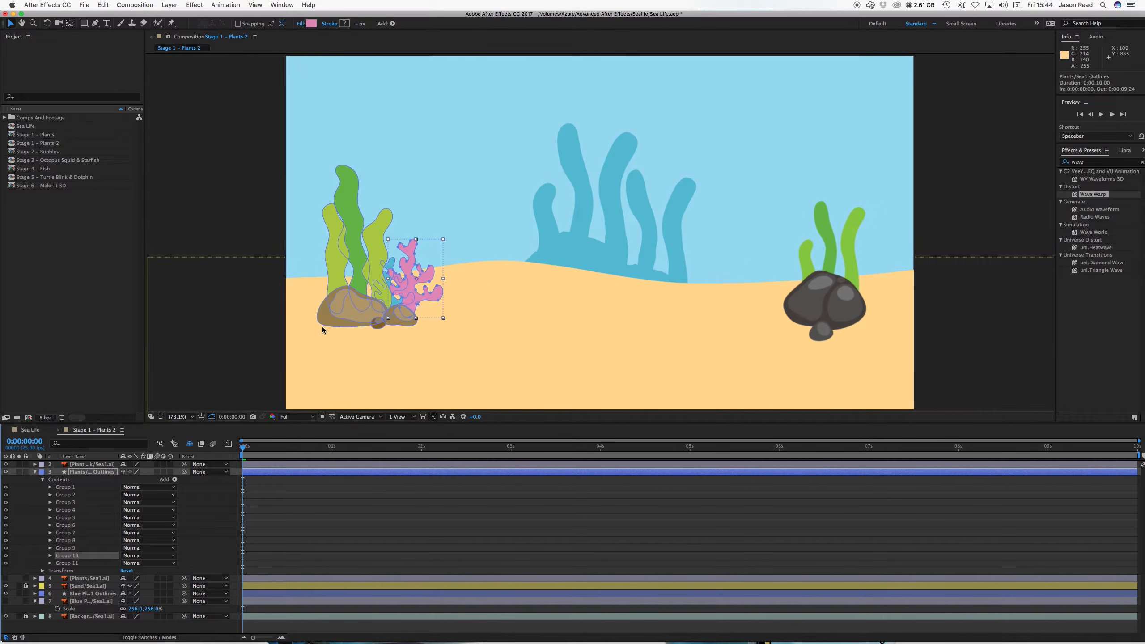
pyautogui.click(6, 556)
pyautogui.click(6, 556)
pyautogui.click(6, 548)
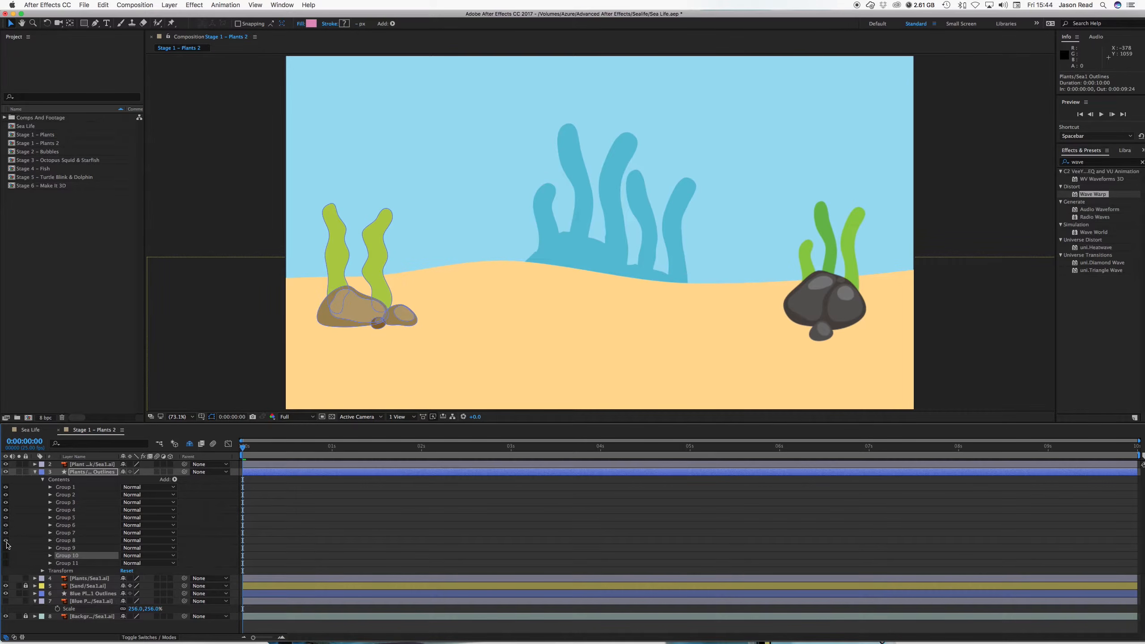
pyautogui.click(6, 540)
pyautogui.click(6, 534)
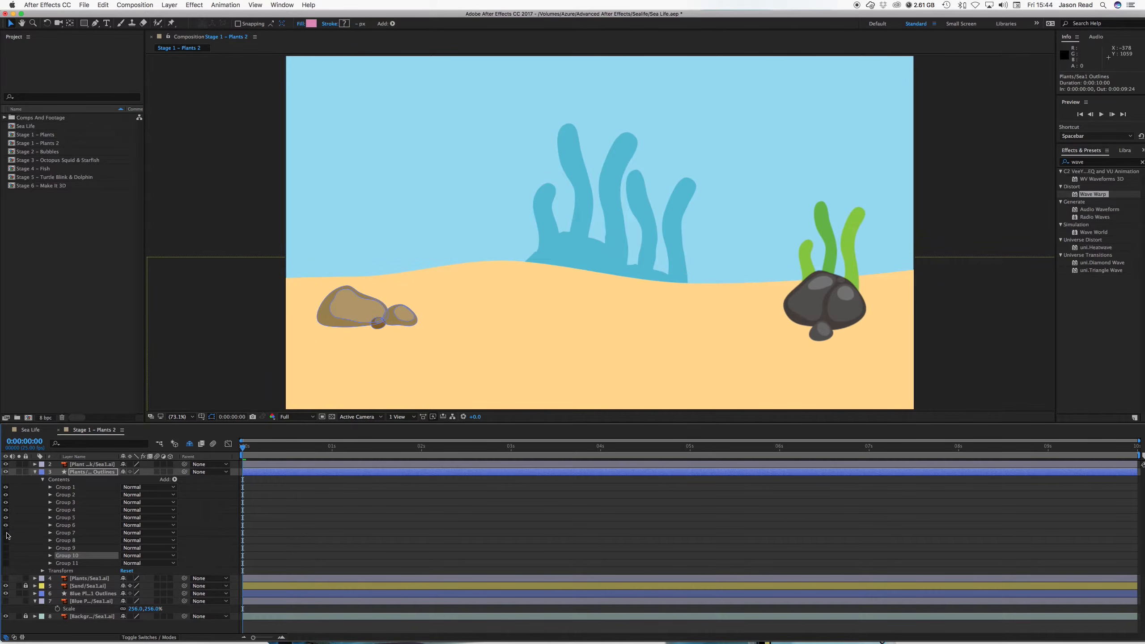
# Step: Show Groups 7 to 11 again, combine them into one shape group and rename it Plants
pyautogui.click(59, 534)
pyautogui.keyDown('shift'); pyautogui.click(72, 564); pyautogui.keyUp('shift')
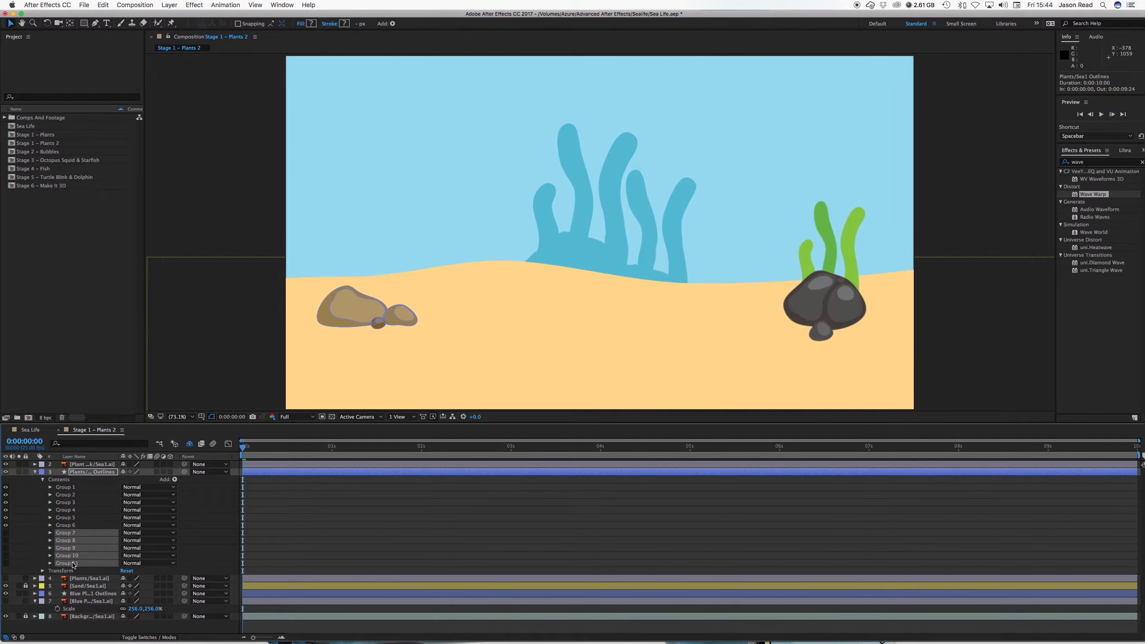
pyautogui.click(6, 534)
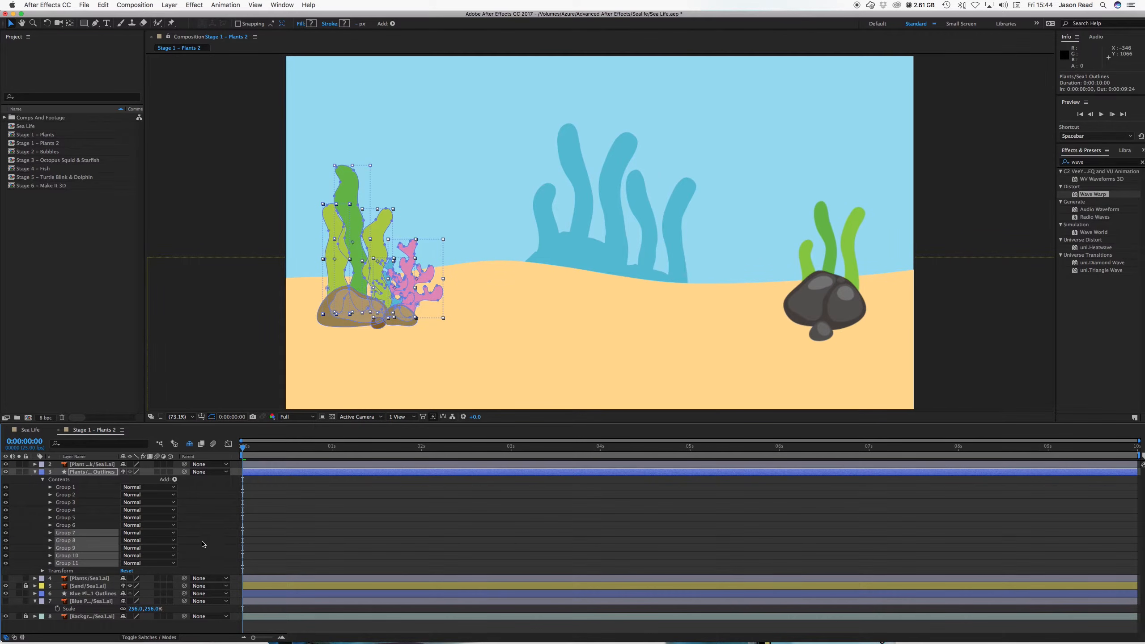
pyautogui.click(164, 4)
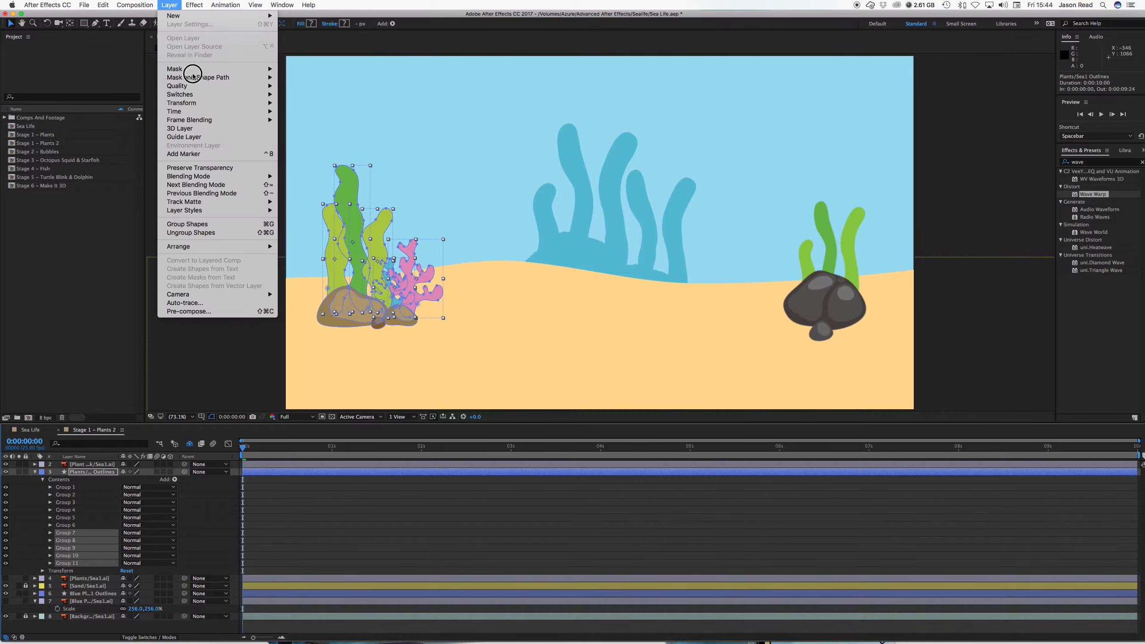
pyautogui.click(230, 226)
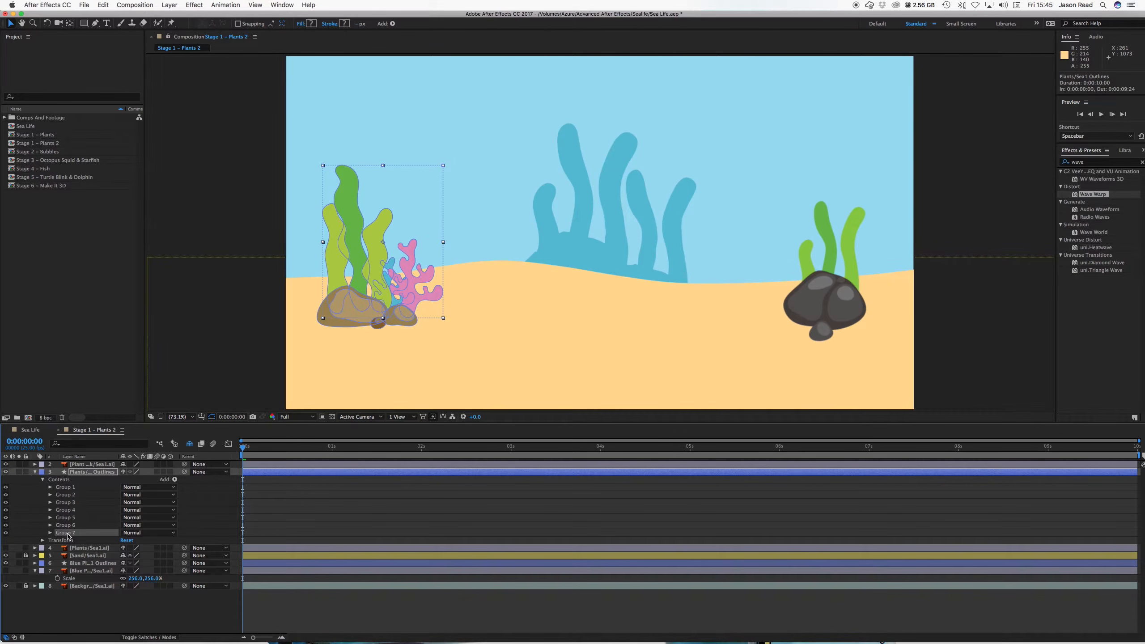
pyautogui.press('Return')
pyautogui.write('Pm')
pyautogui.doubleClick(68, 533)
# Step: Combine Groups 1 to 6 of the Plants outlines layer into one shape group and rename it Rocks
pyautogui.click(67, 525)
pyautogui.keyDown('shift'); pyautogui.click(68, 490); pyautogui.keyUp('shift')
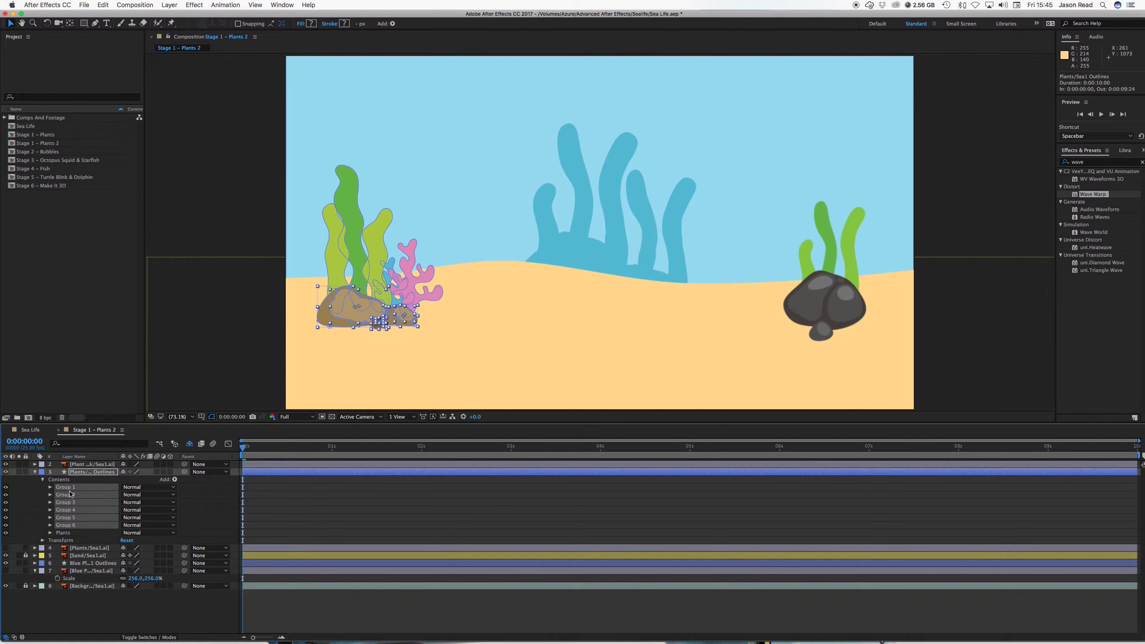
pyautogui.click(173, 4)
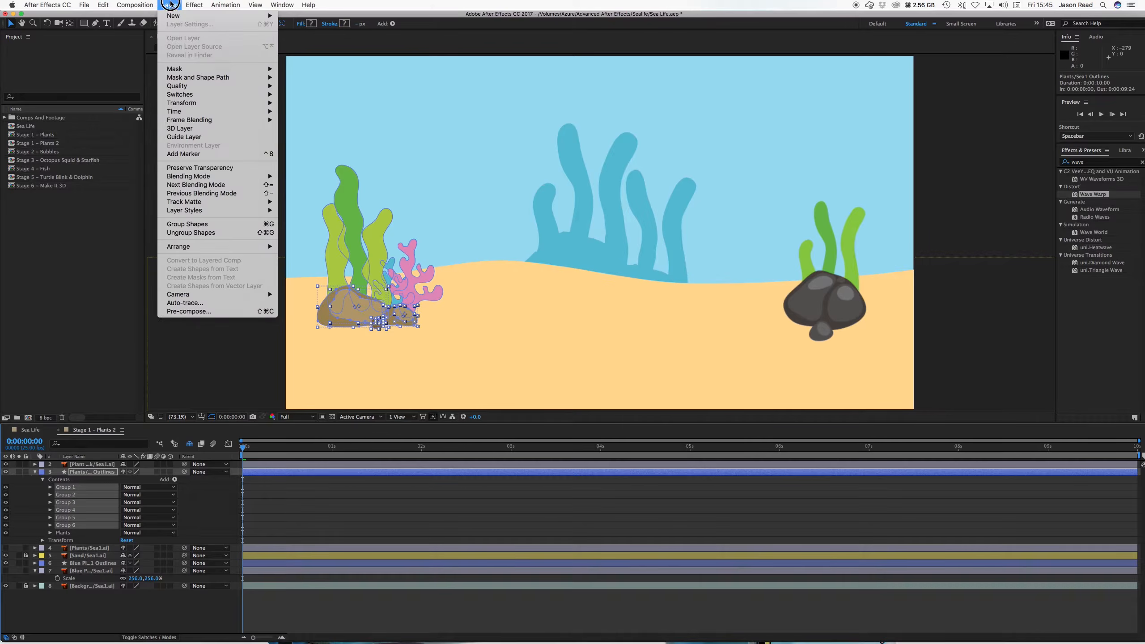
pyautogui.click(198, 223)
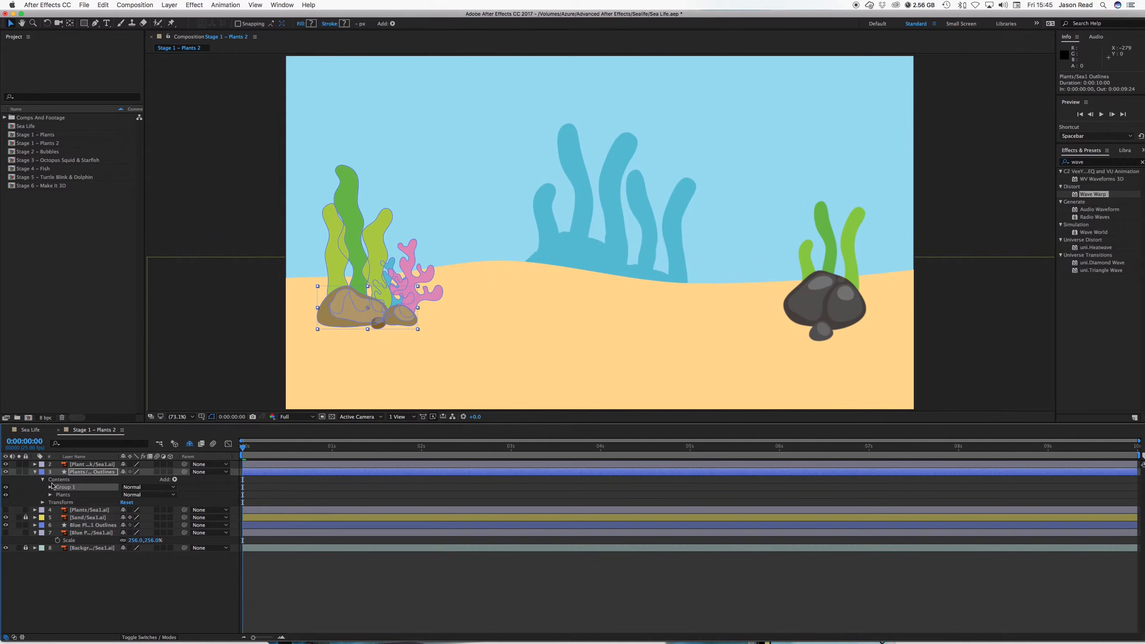
pyautogui.press('Return')
pyautogui.write('Rocks')
pyautogui.click(110, 578)
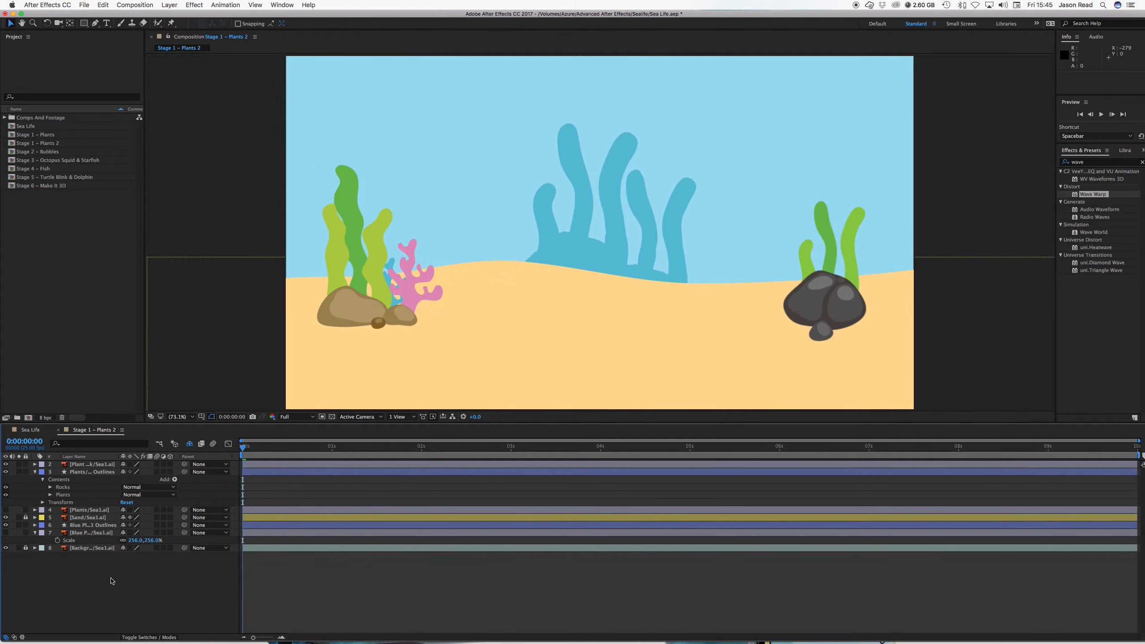
# Step: Duplicate the Plants outlines layer and delete the Rocks group from the original
pyautogui.click(266, 473)
pyautogui.press('super+d')
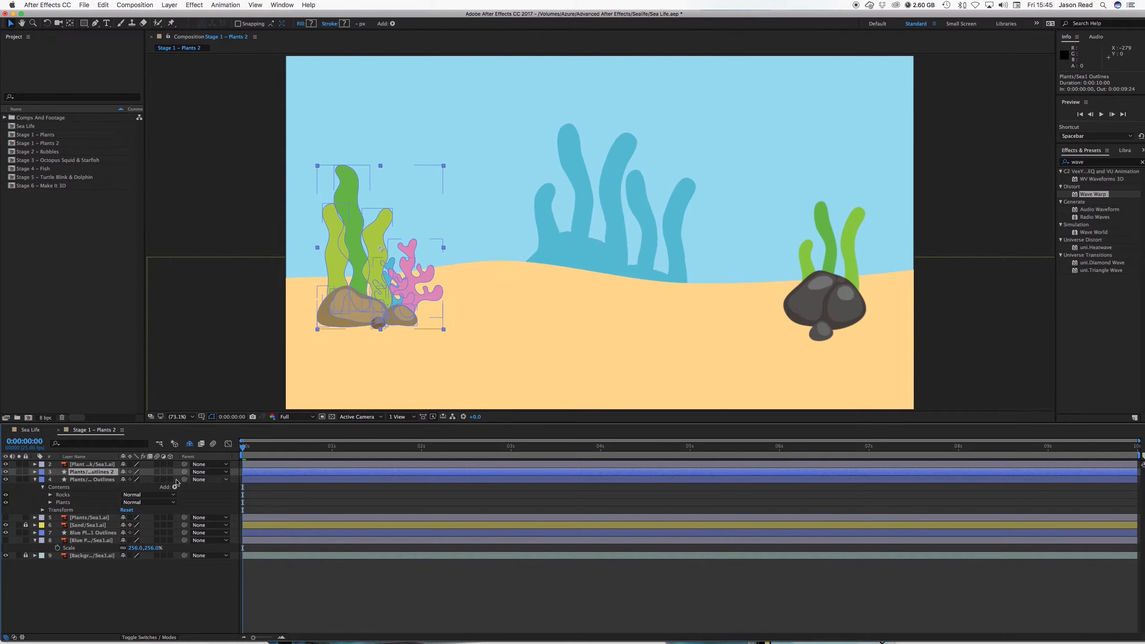
pyautogui.click(64, 496)
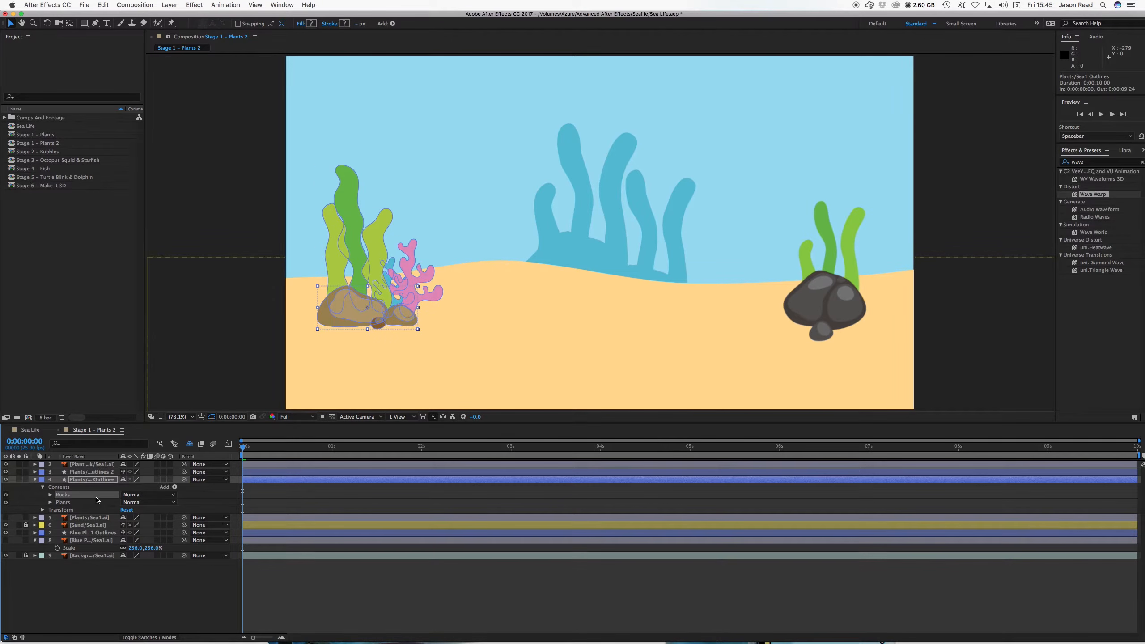
pyautogui.press('Delete')
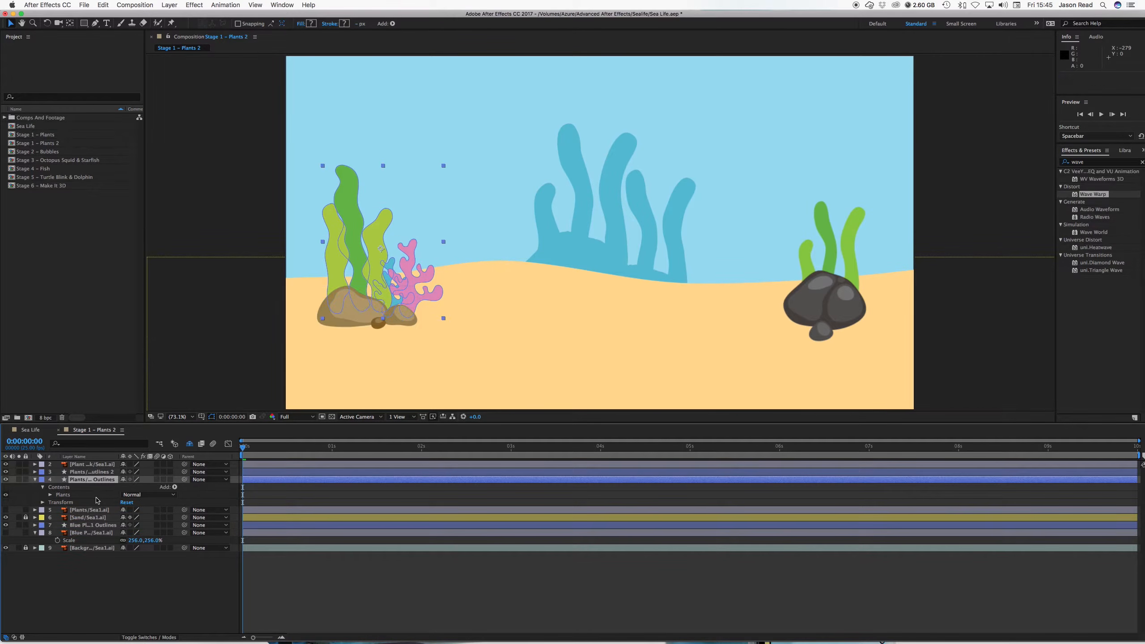
# Step: Delete the Plants group from the duplicated outlines layer, leaving only its Rocks group
pyautogui.click(35, 472)
pyautogui.click(43, 479)
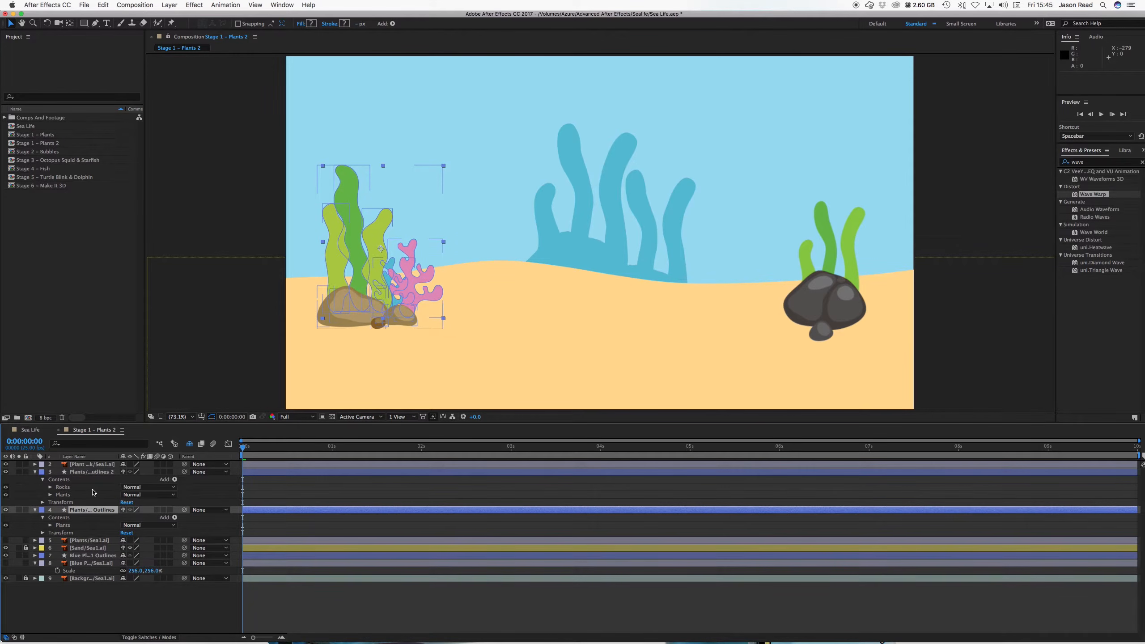
pyautogui.click(67, 495)
pyautogui.press('Delete')
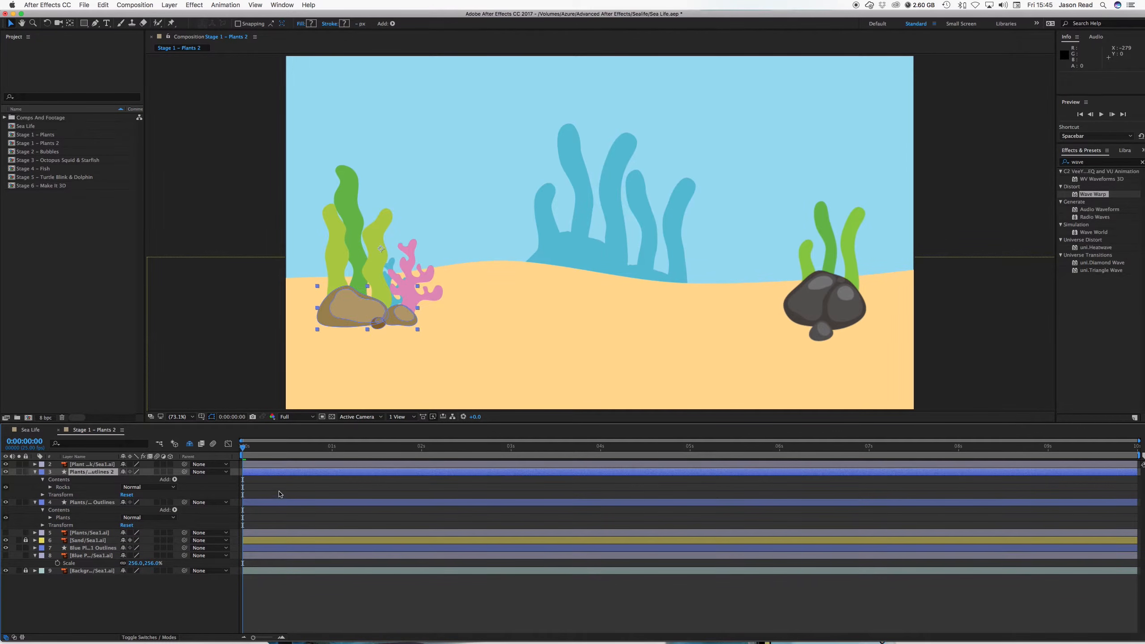
# Step: Toggle the plants-only layer's visibility to check the split from the rocks, and collapse both outlines layers
pyautogui.click(5, 502)
pyautogui.click(6, 502)
pyautogui.click(377, 510)
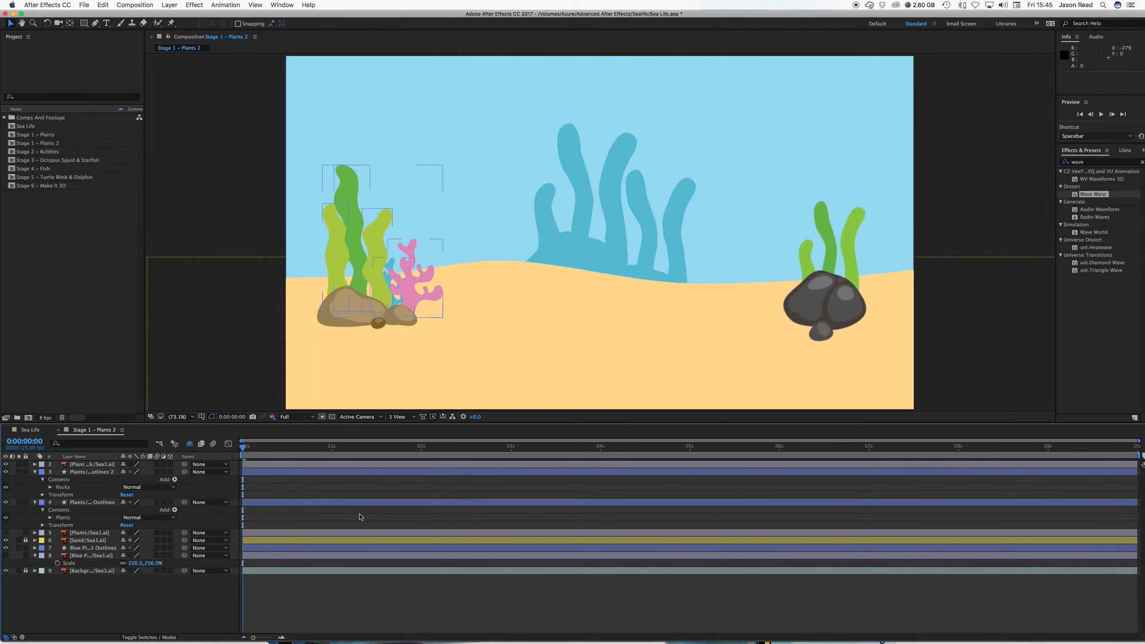
pyautogui.click(35, 472)
pyautogui.click(36, 480)
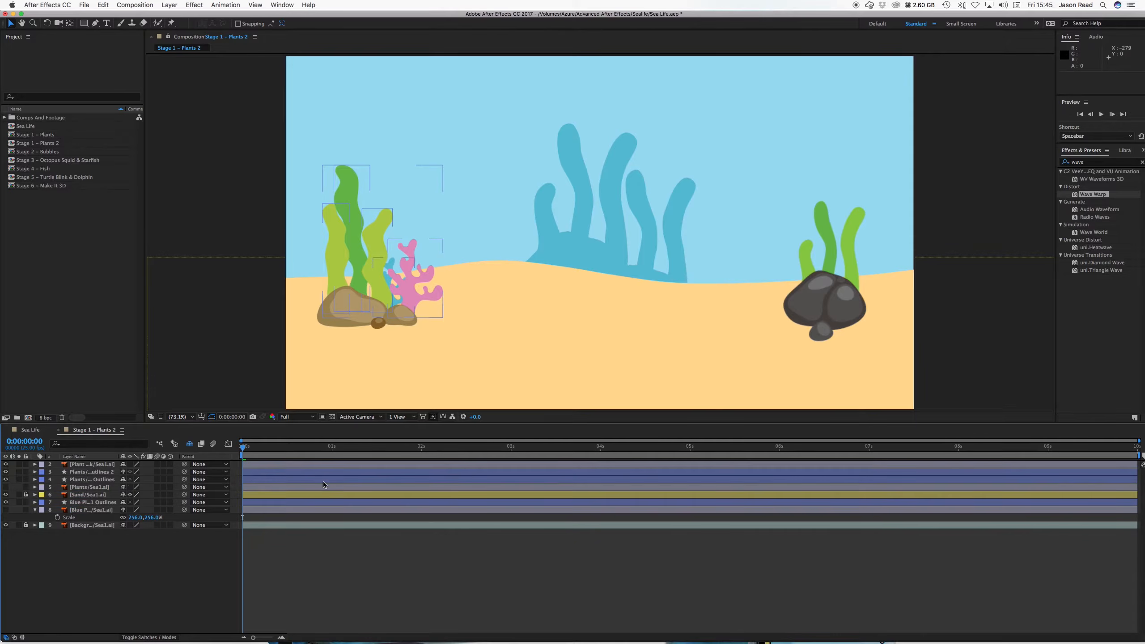
pyautogui.click(316, 480)
pyautogui.click(5, 480)
pyautogui.click(6, 480)
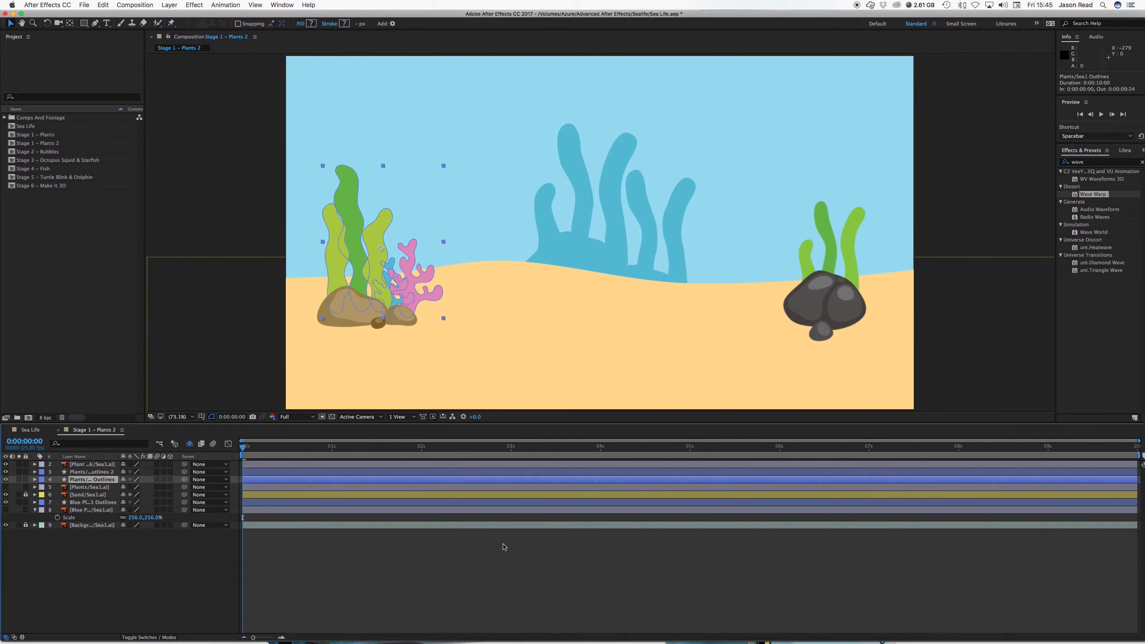
# Step: Apply the Wave Warp effect to the plants-only outlines layer and preview it
pyautogui.click(1076, 194)
pyautogui.moveTo(1076, 194); pyautogui.dragTo(406, 480)
pyautogui.press('space')
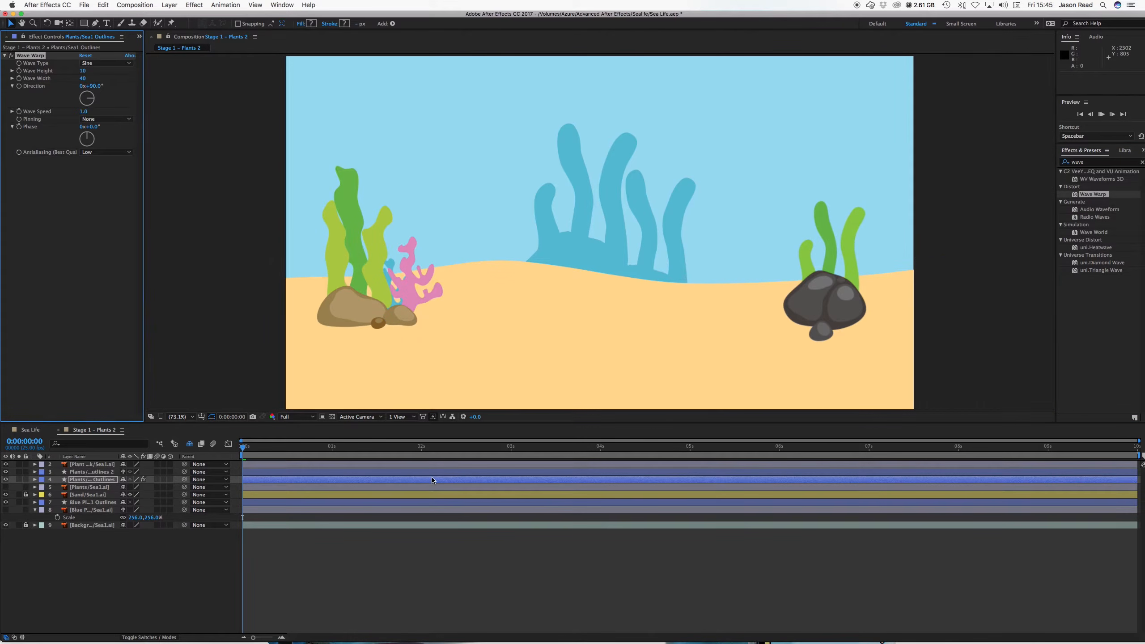
pyautogui.press('space')
# Step: Set the plants' Wave Warp Wave Height to 4 and preview the motion
pyautogui.click(86, 71)
pyautogui.write('4')
pyautogui.click(117, 276)
pyautogui.press('space')
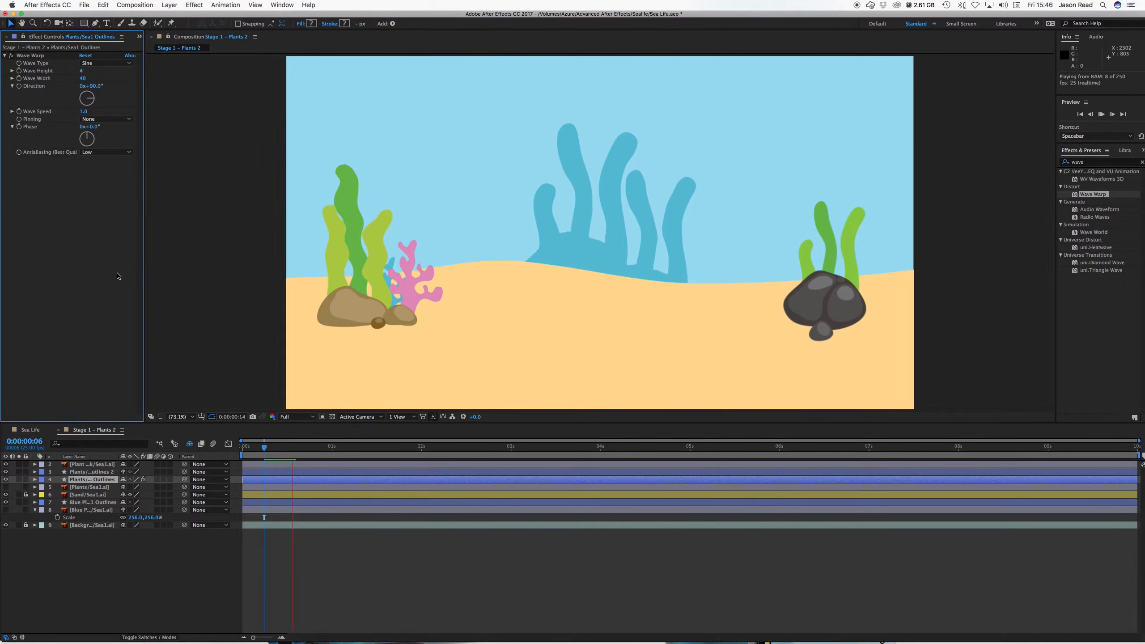
pyautogui.press('space')
# Step: Replay the plants' softened wave motion from the start of the composition and deselect the layer
pyautogui.moveTo(274, 450); pyautogui.dragTo(246, 447)
pyautogui.press('space')
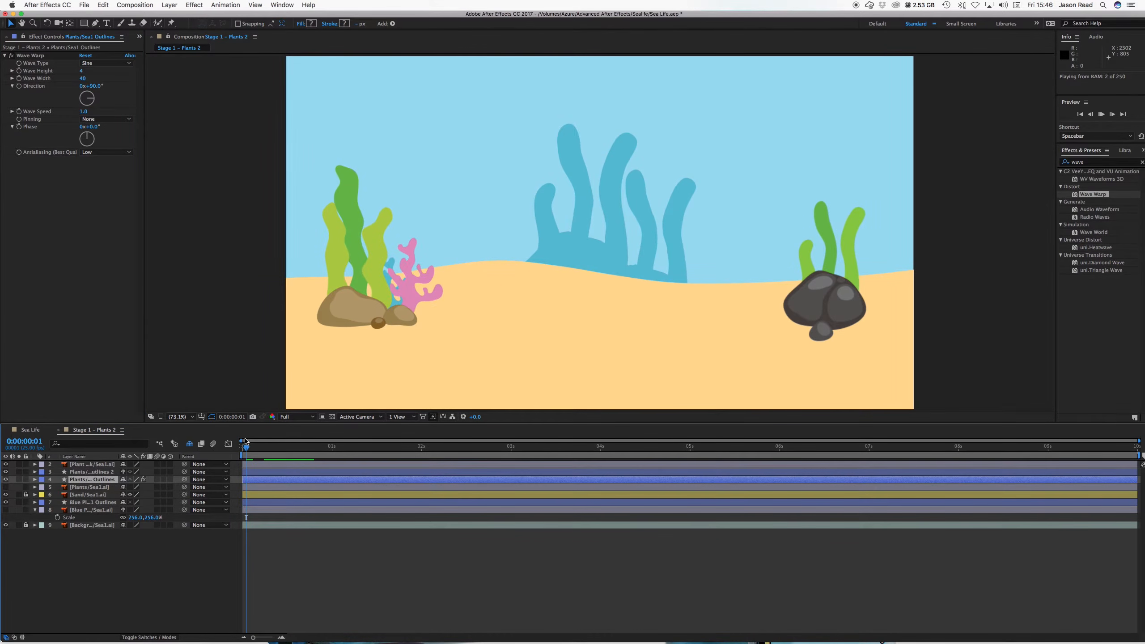
pyautogui.press('space')
pyautogui.moveTo(264, 449); pyautogui.dragTo(236, 451)
pyautogui.press('space')
pyautogui.press('space')
pyautogui.click(323, 552)
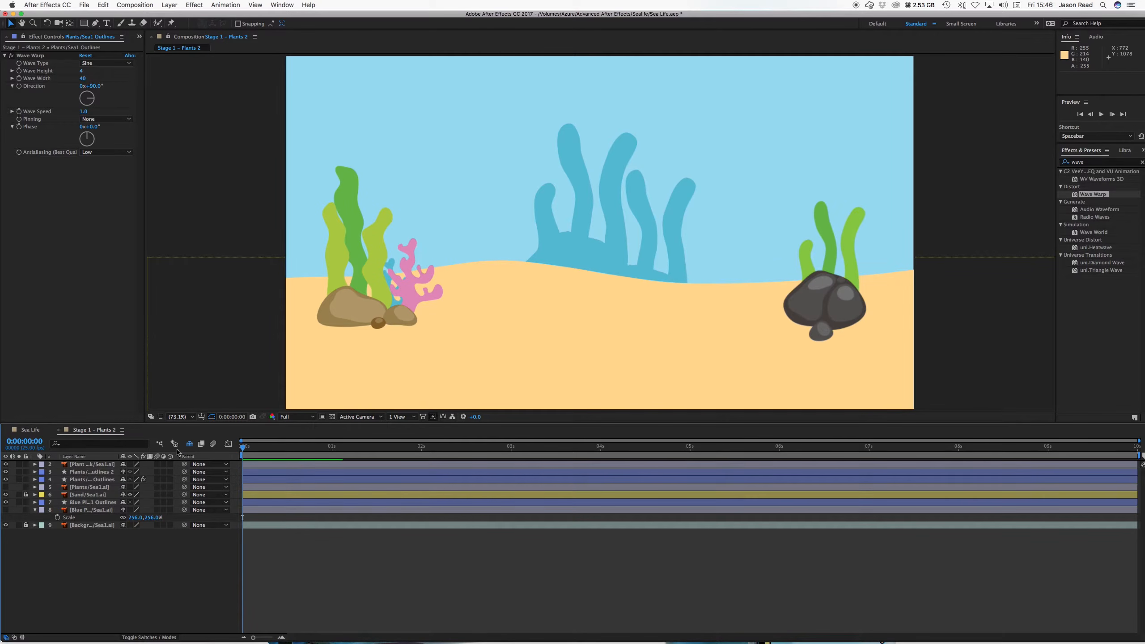
# Step: Create a shape layer from the Plant & Rock vector layer
pyautogui.click(852, 320)
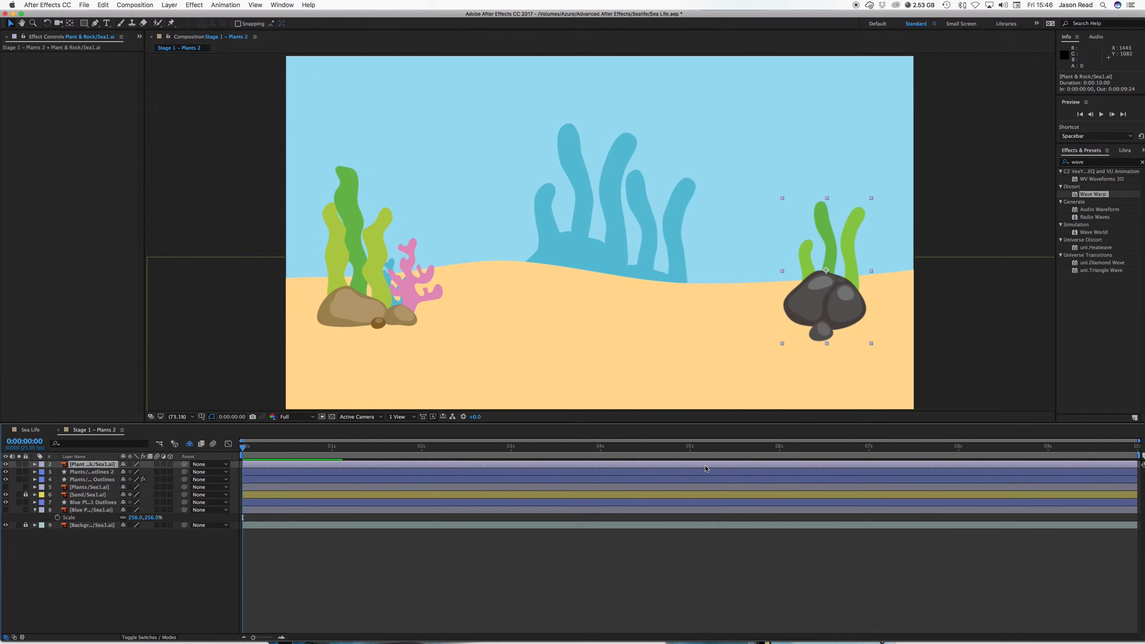
pyautogui.click(170, 5)
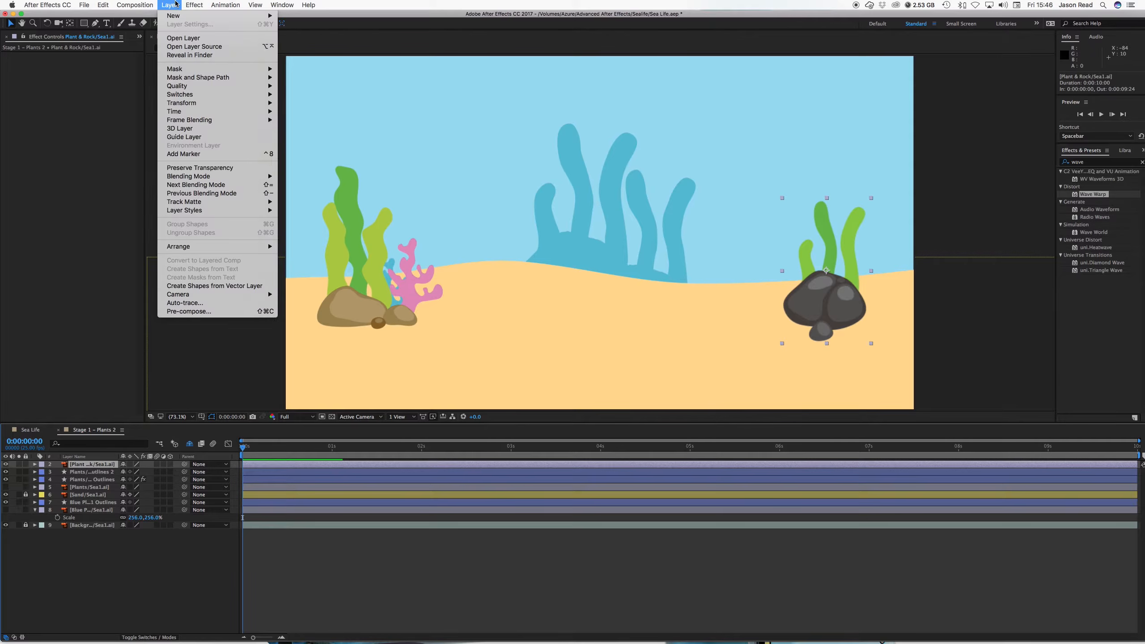
pyautogui.click(210, 286)
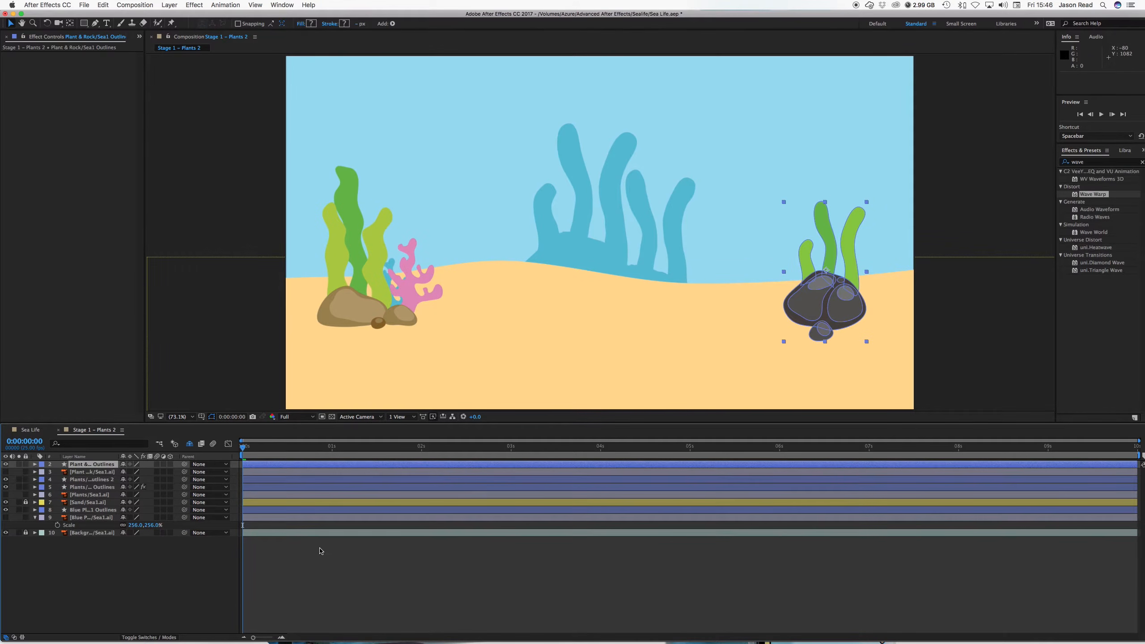
pyautogui.click(333, 582)
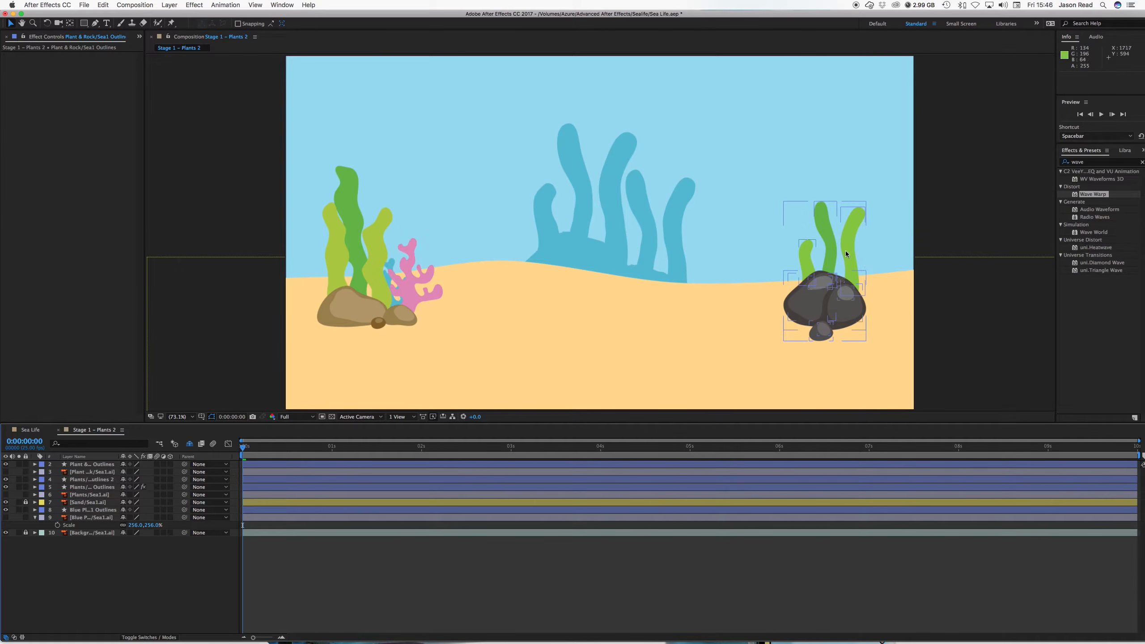
# Step: Check which groups in the Plant & Rock outlines layer hold the green stems, and group Groups 9 to 11 into one plant group
pyautogui.click(100, 464)
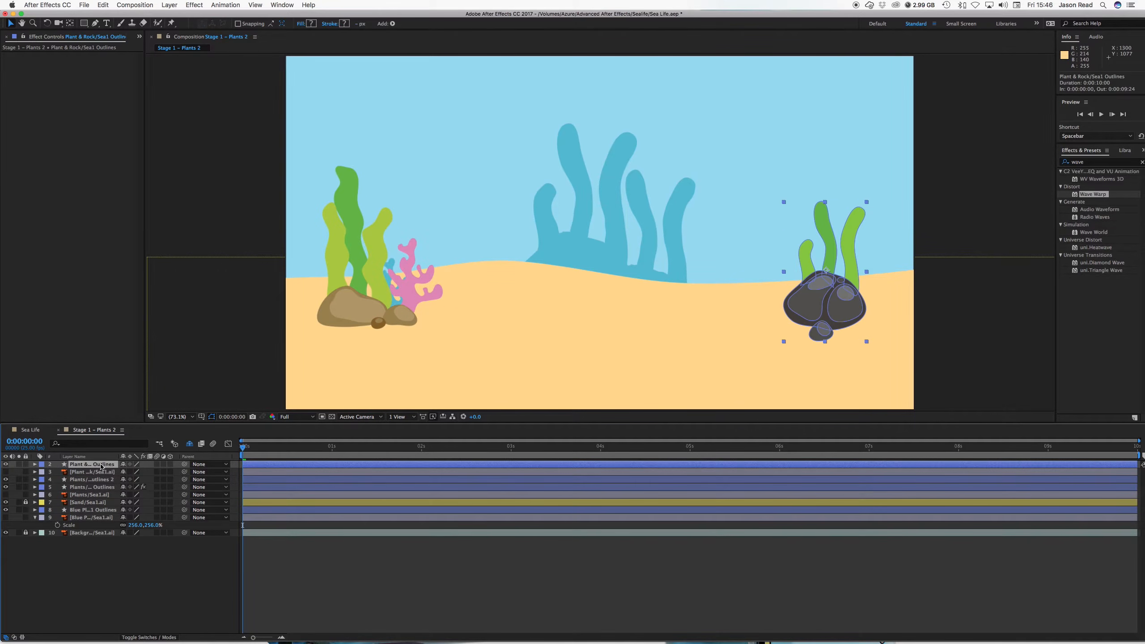
pyautogui.click(35, 465)
pyautogui.click(42, 472)
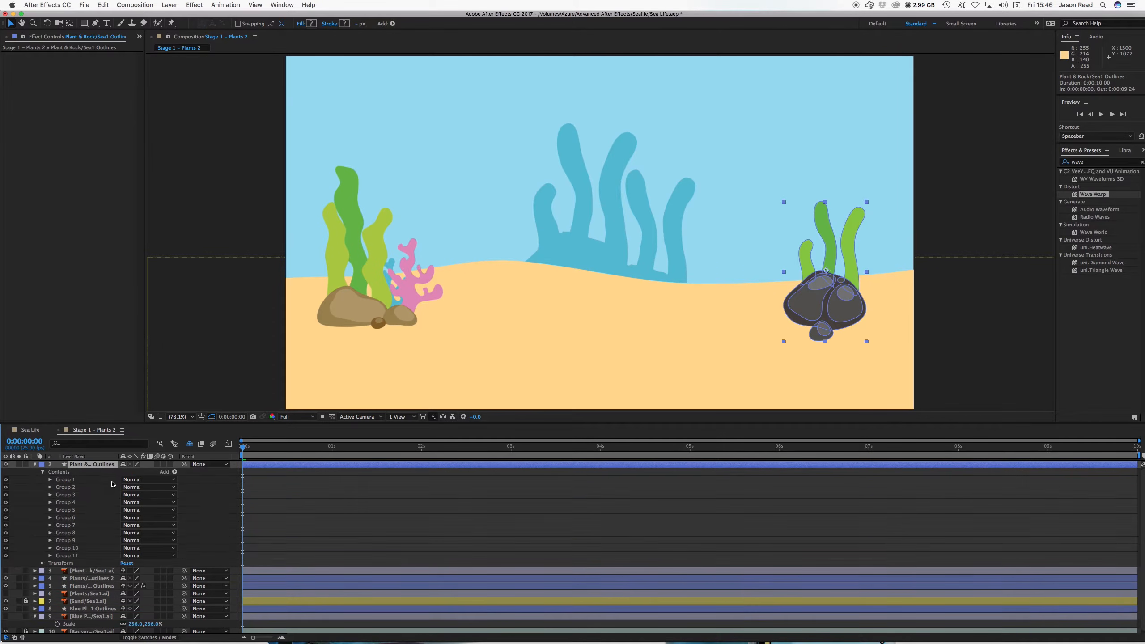
pyautogui.click(5, 547)
pyautogui.click(5, 540)
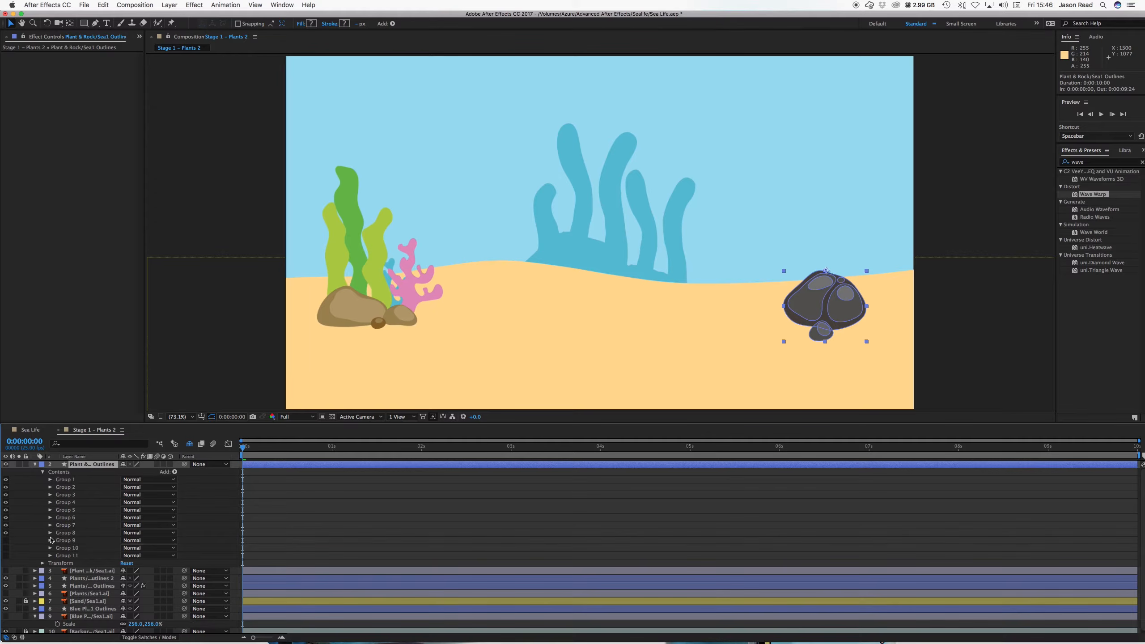
pyautogui.click(6, 540)
pyautogui.click(5, 548)
pyautogui.click(5, 556)
pyautogui.click(66, 540)
pyautogui.keyDown('shift'); pyautogui.click(67, 556); pyautogui.keyUp('shift')
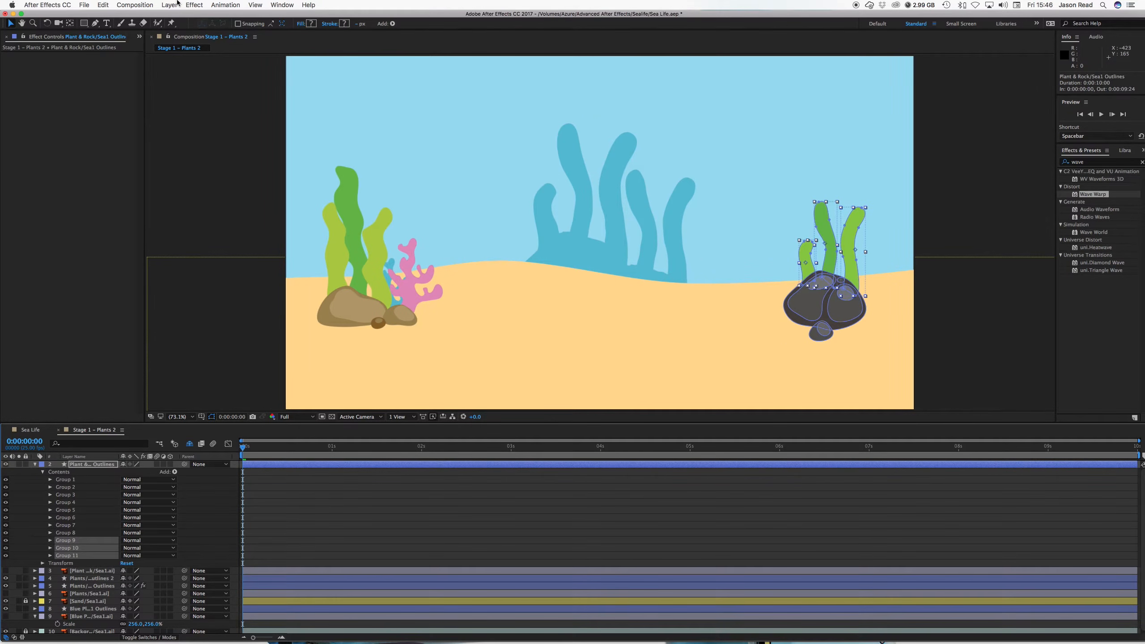
pyautogui.click(177, 4)
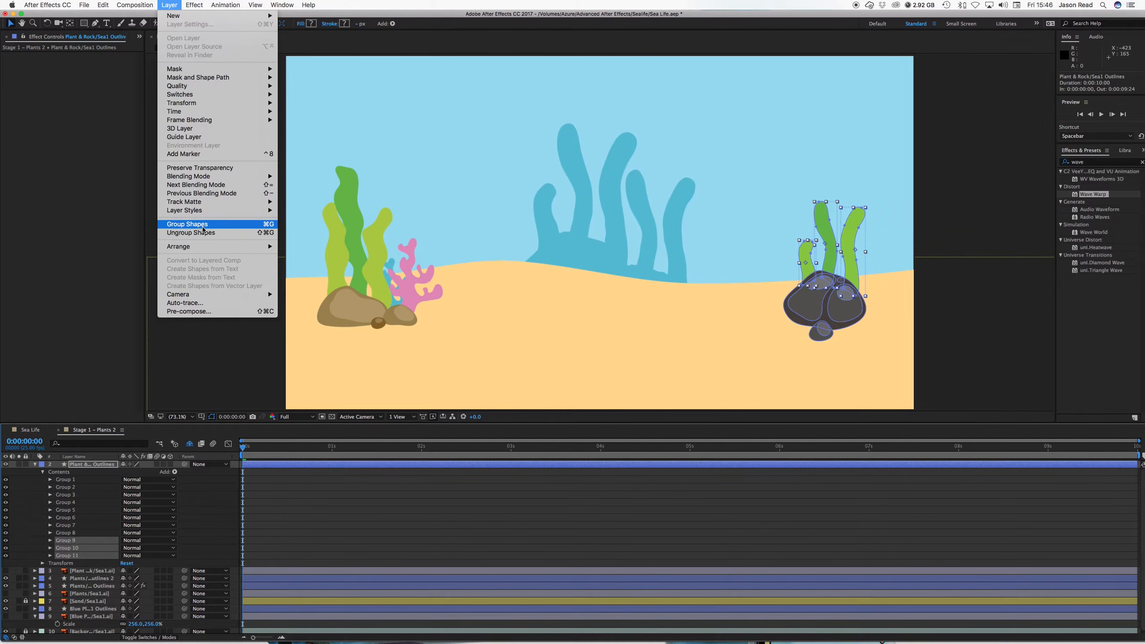
pyautogui.click(203, 228)
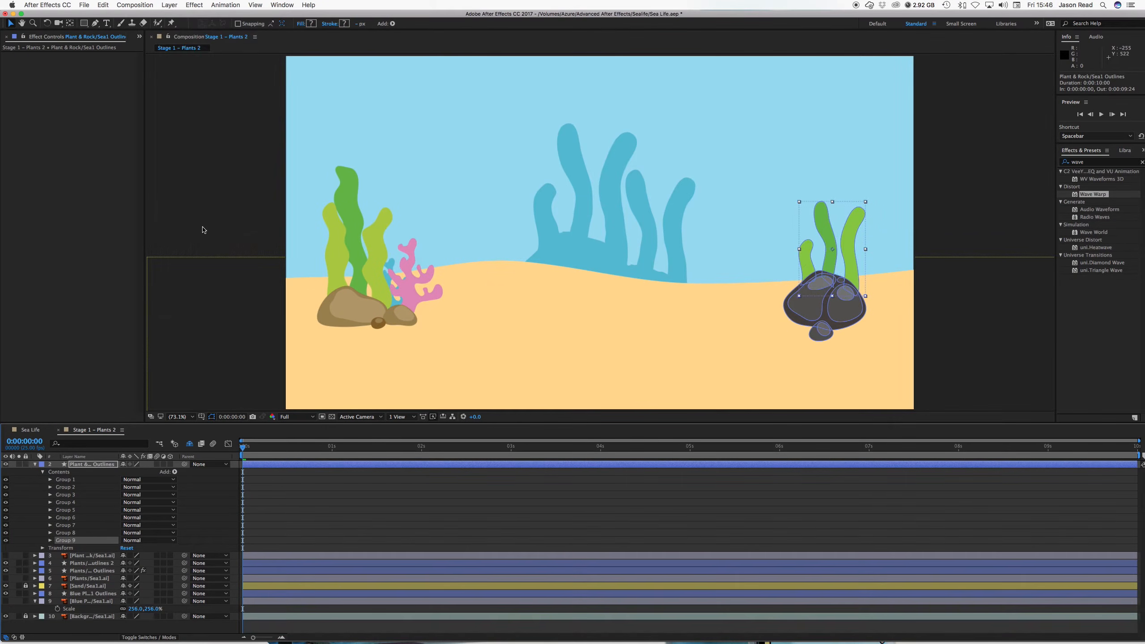
# Step: Group the rock shapes, Groups 1 to 8, into a single group within the Plant & Rock outlines layer
pyautogui.click(71, 533)
pyautogui.keyDown('shift'); pyautogui.click(68, 480); pyautogui.keyUp('shift')
pyautogui.click(170, 5)
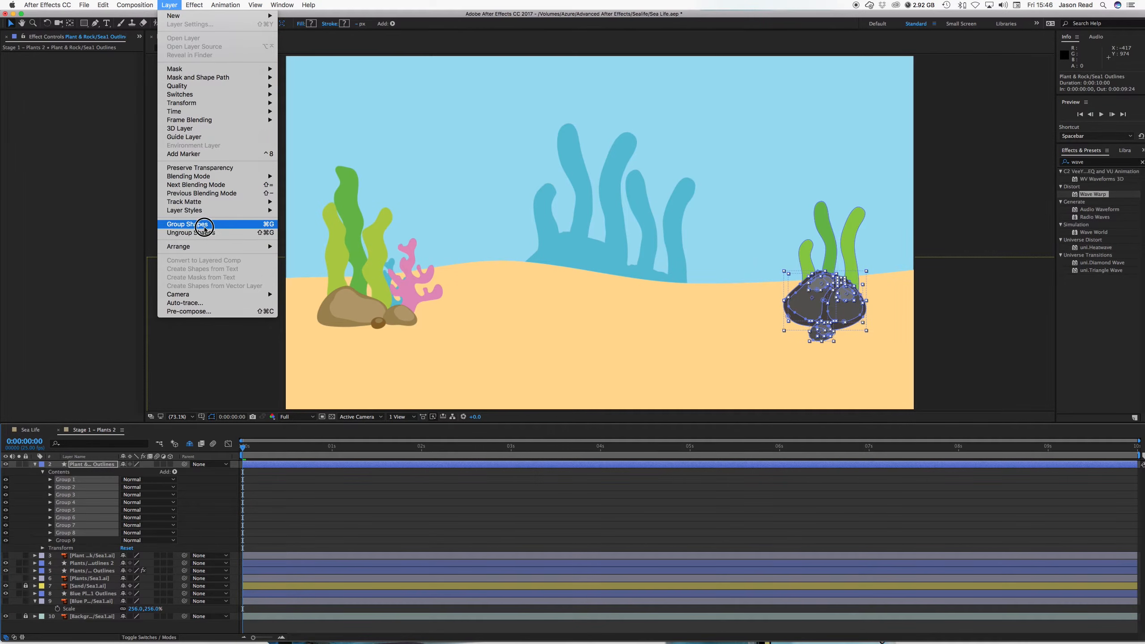
pyautogui.click(205, 225)
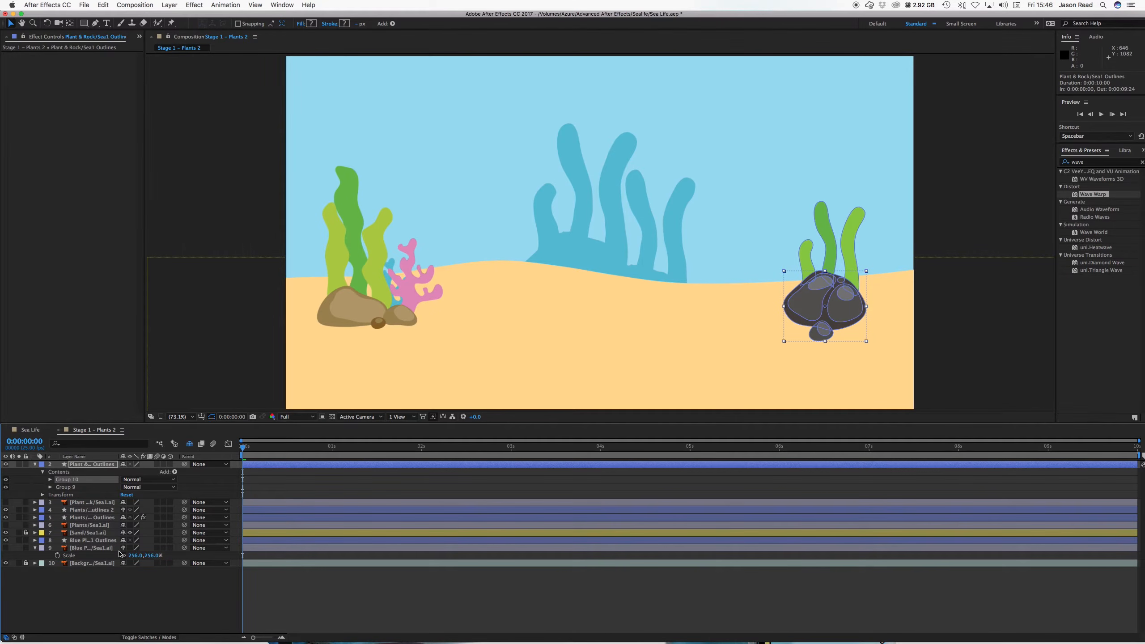
# Step: Duplicate the Plant & Rock outlines layer and delete the rock group from the original so it holds only the plants
pyautogui.click(90, 464)
pyautogui.press('super+d')
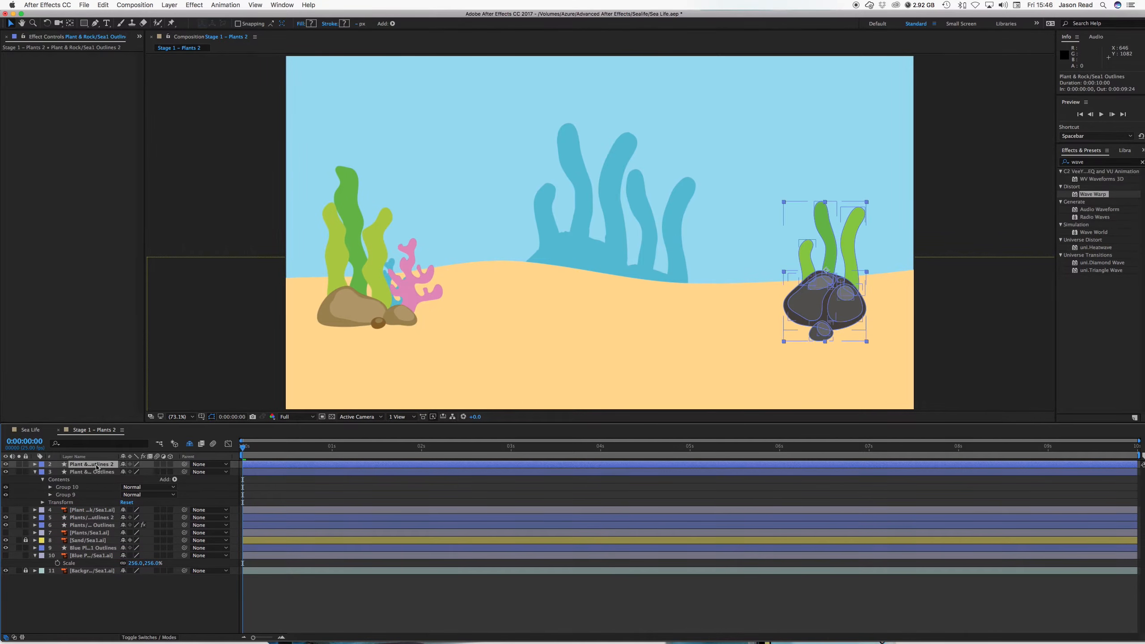
pyautogui.click(65, 489)
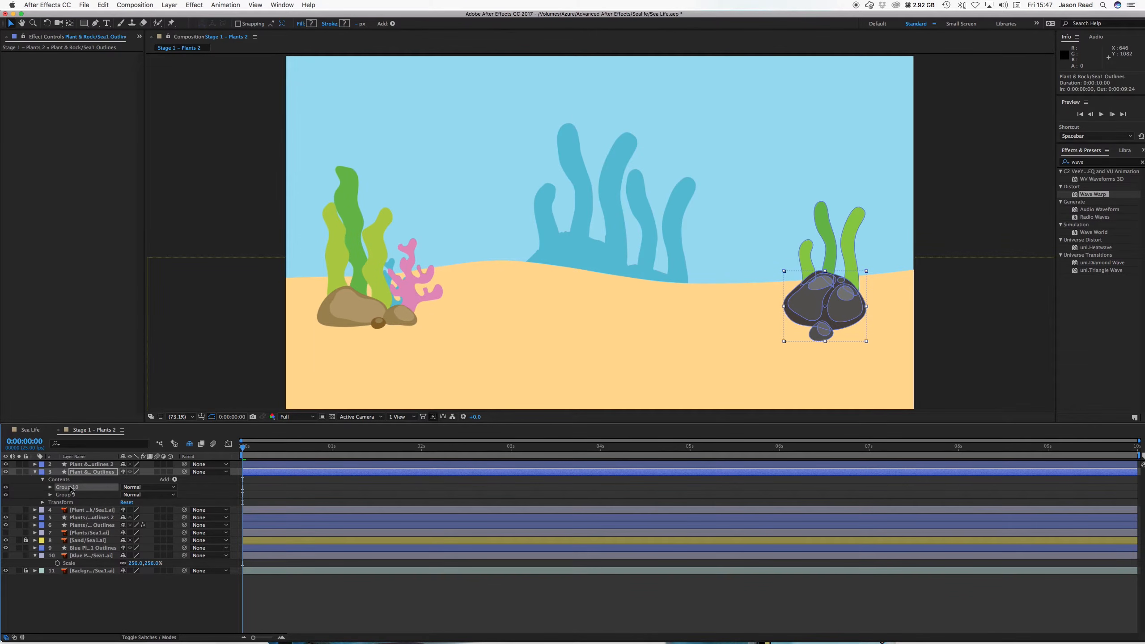
pyautogui.press('Delete')
# Step: Delete the plant group from the duplicated Plant & Rock outlines layer, check the separation by toggling the plants' visibility, and collapse both layers
pyautogui.click(83, 464)
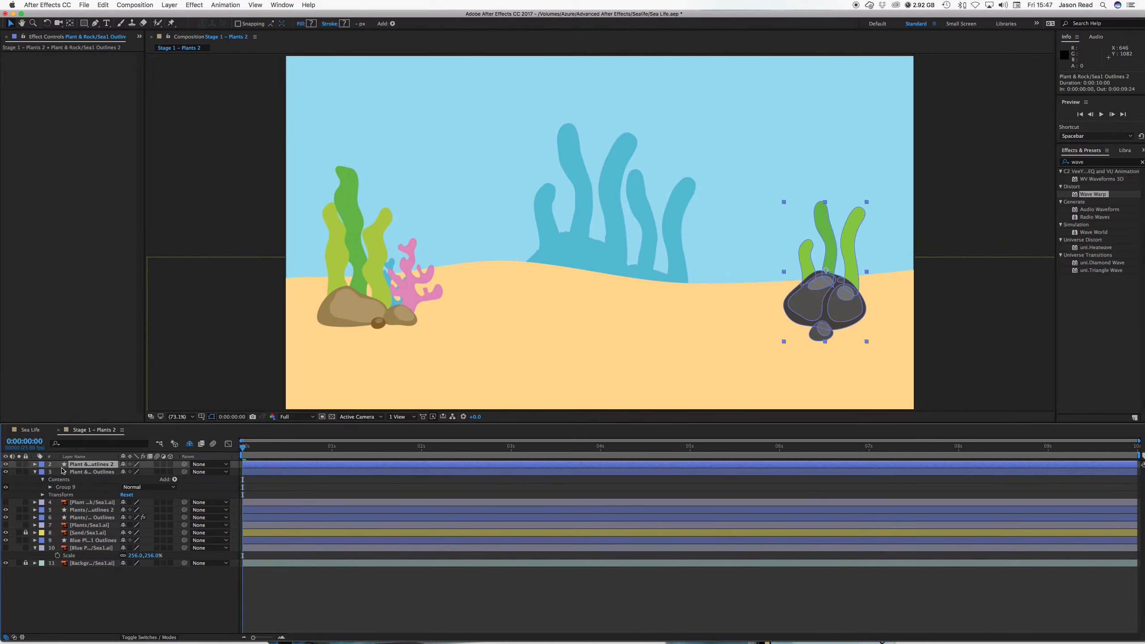
pyautogui.click(35, 465)
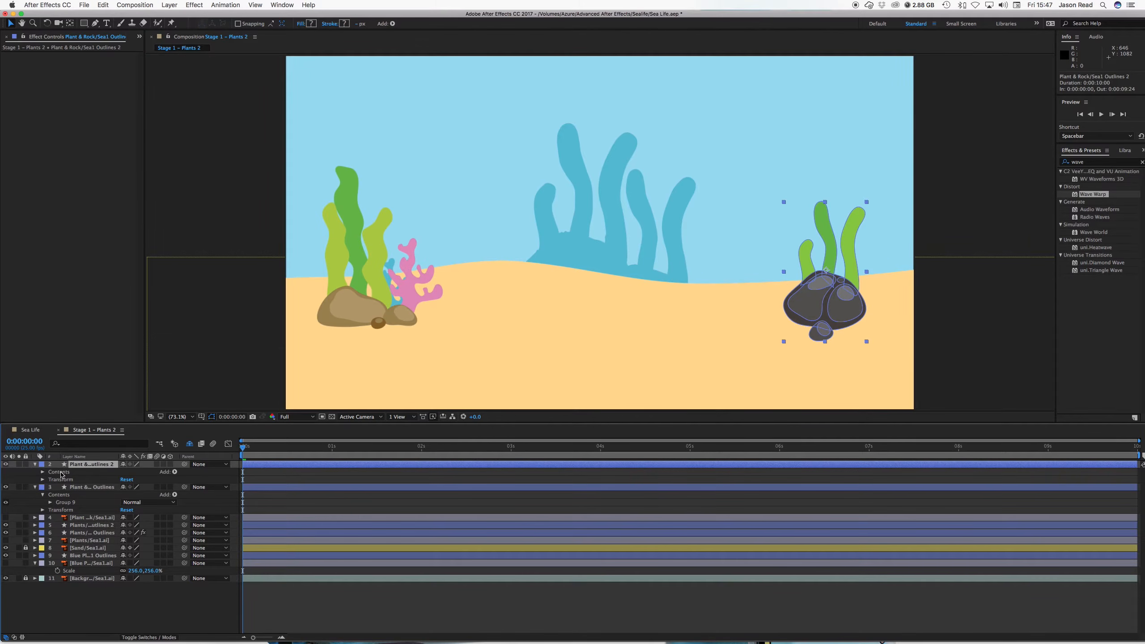
pyautogui.click(42, 472)
pyautogui.click(69, 481)
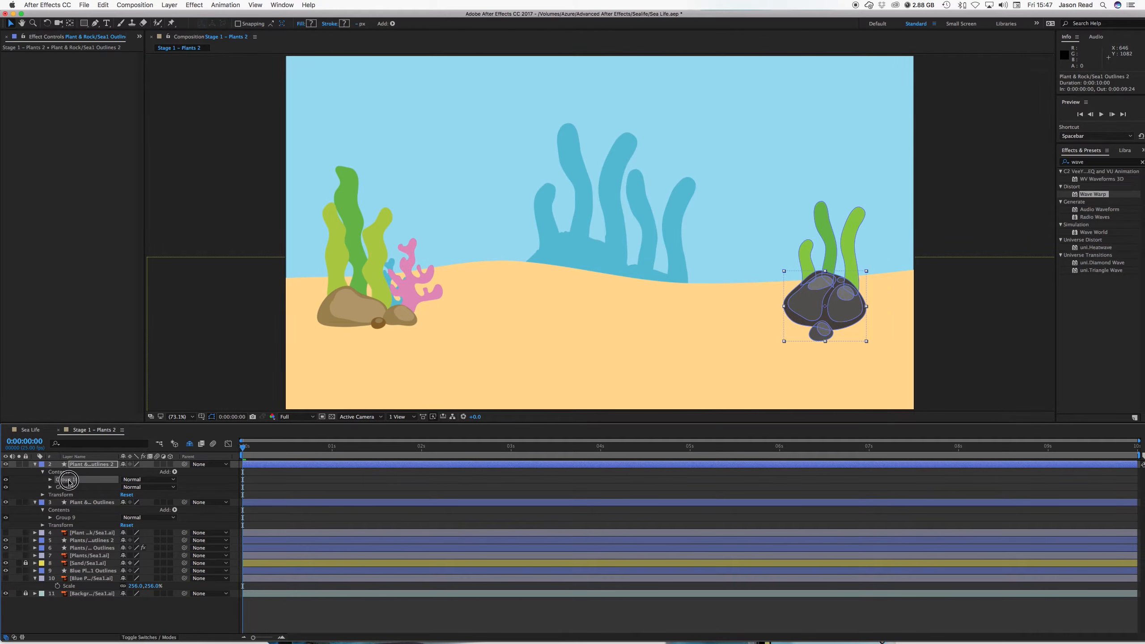
pyautogui.click(71, 488)
pyautogui.press('Delete')
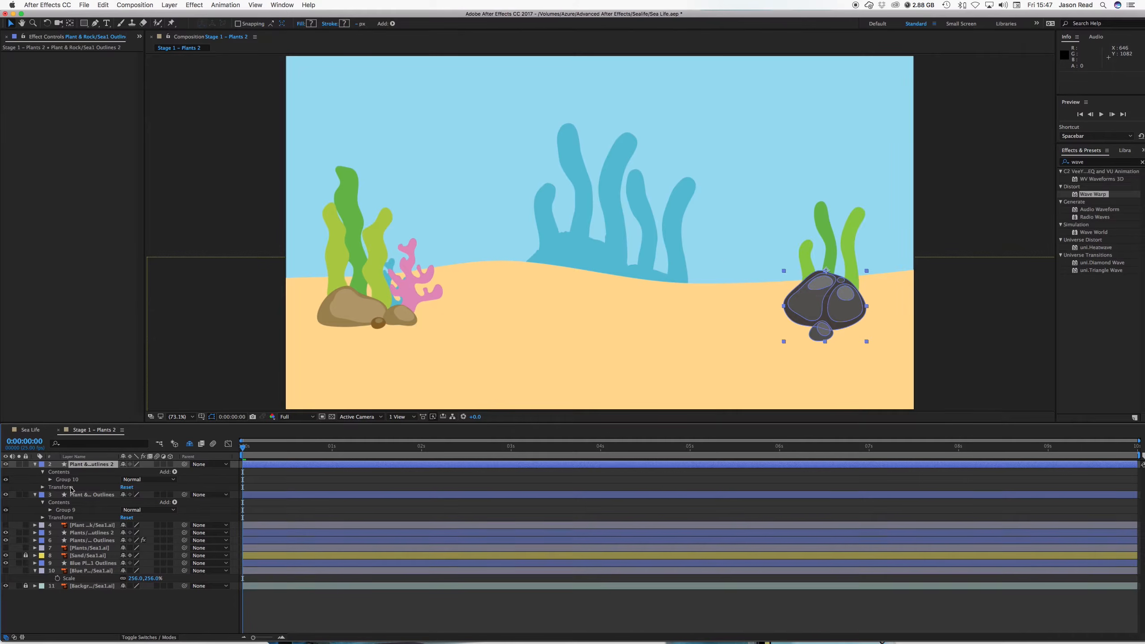
pyautogui.click(5, 495)
pyautogui.click(5, 495)
pyautogui.click(35, 465)
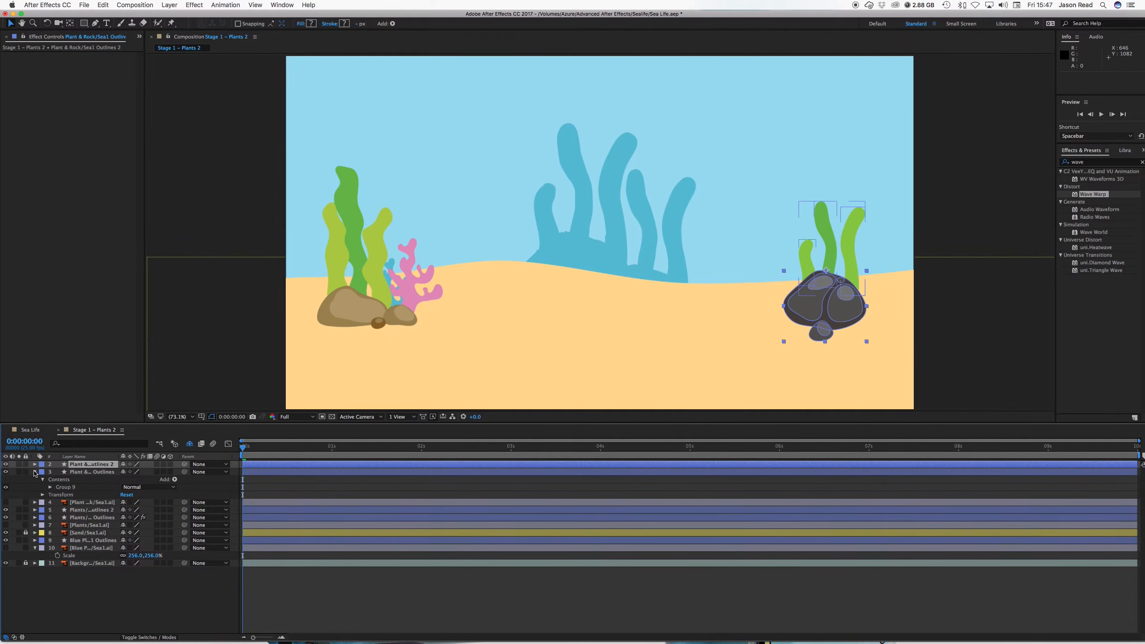
pyautogui.click(36, 472)
# Step: Anchor the plants-only outlines layer with a puppet pin at the base of each of the three green stems
pyautogui.click(321, 472)
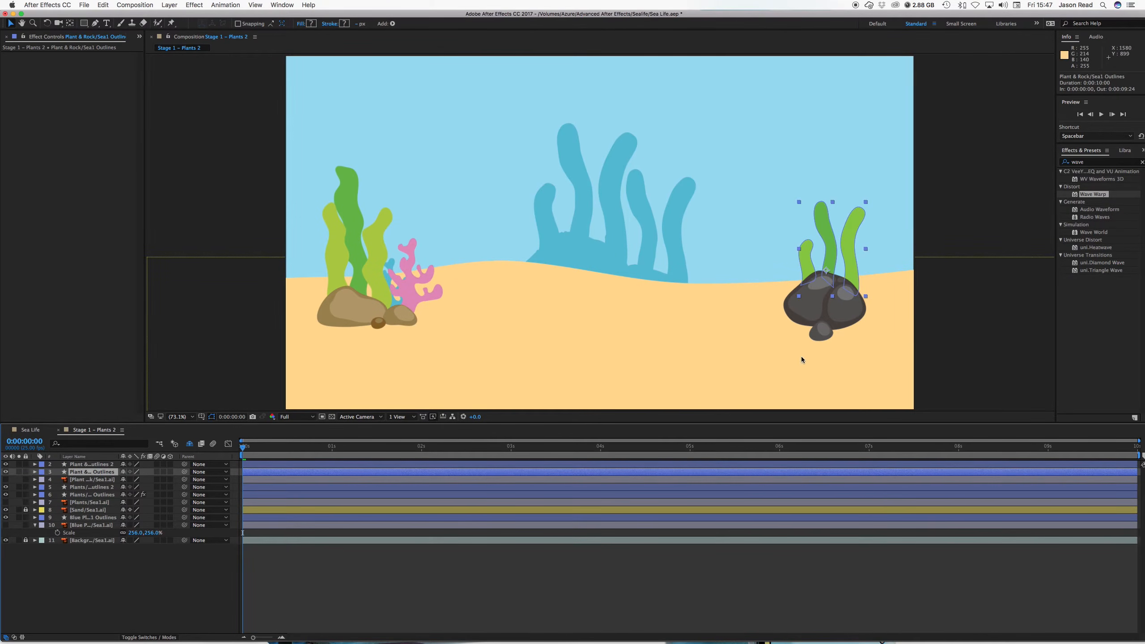
pyautogui.click(171, 23)
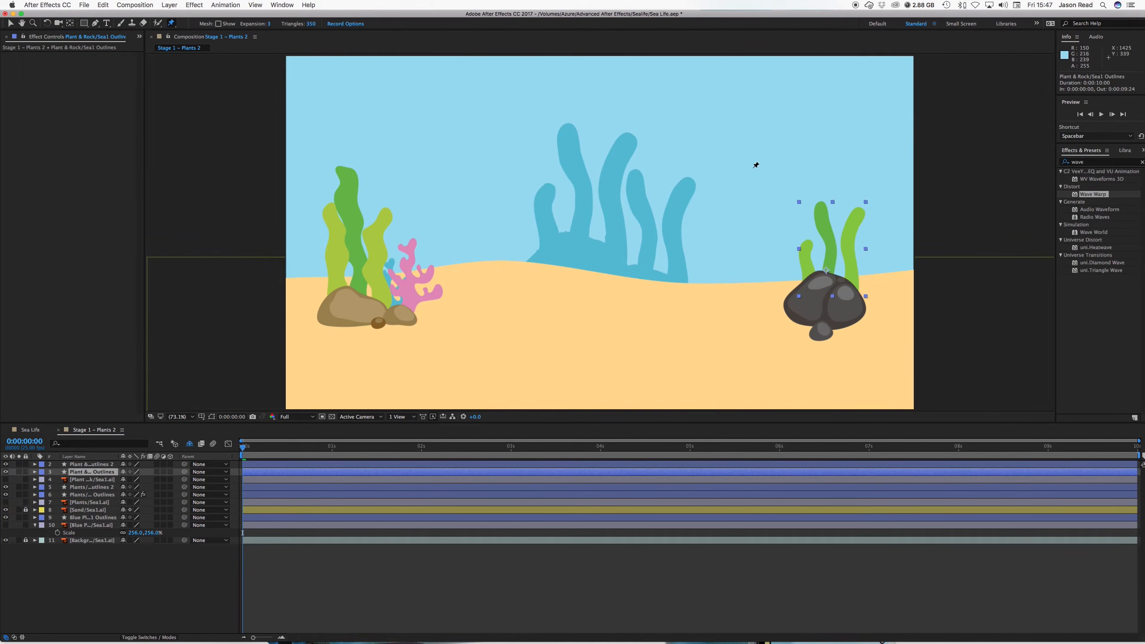
pyautogui.click(810, 274)
pyautogui.click(832, 273)
pyautogui.click(853, 284)
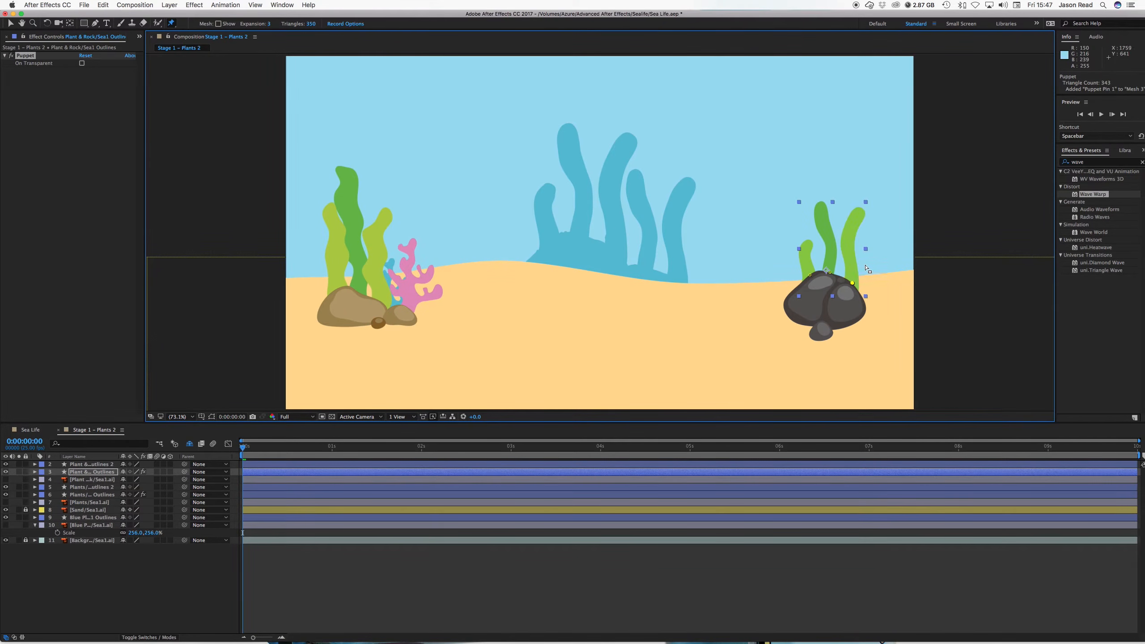
# Step: Add puppet pins midway up the two taller stems and at the tips of all three stems
pyautogui.click(850, 245)
pyautogui.click(829, 244)
pyautogui.click(820, 207)
pyautogui.click(859, 211)
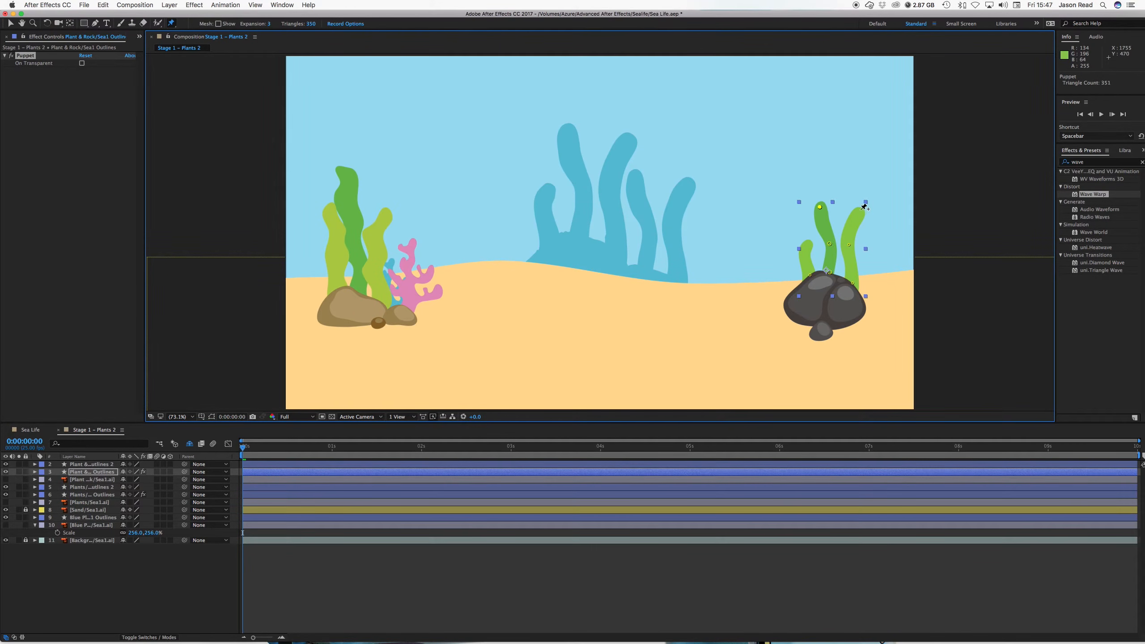
pyautogui.click(810, 244)
# Step: Add the expression wiggle(1,30) to the position of the right stem's tip pin (Mesh 3, Puppet Pin 3) and preview the motion
pyautogui.press('u')
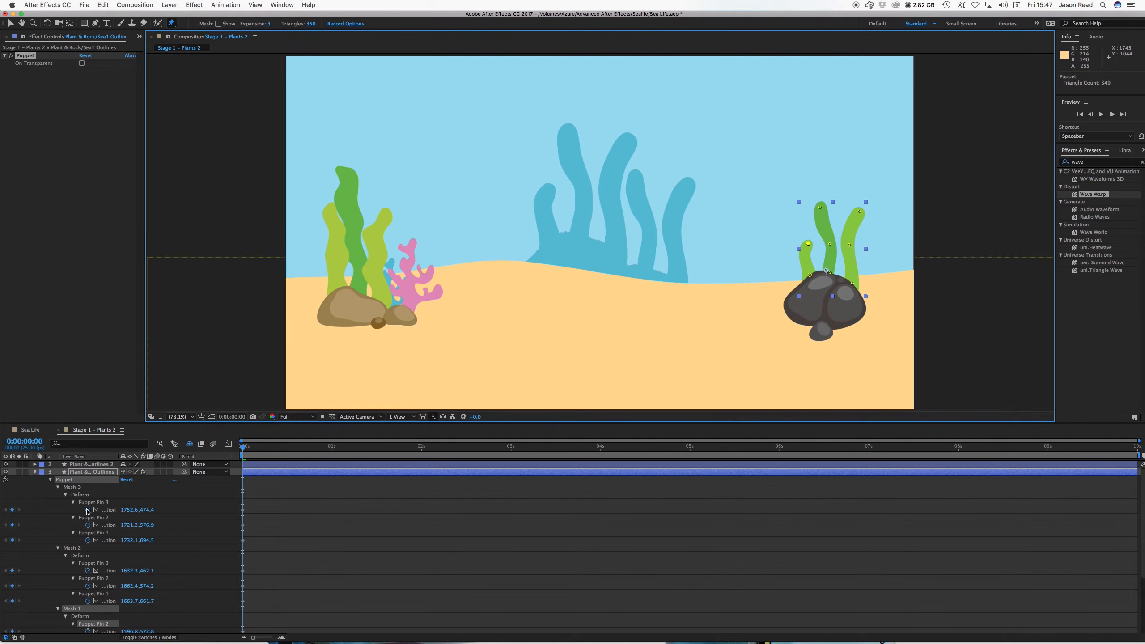
pyautogui.click(115, 513)
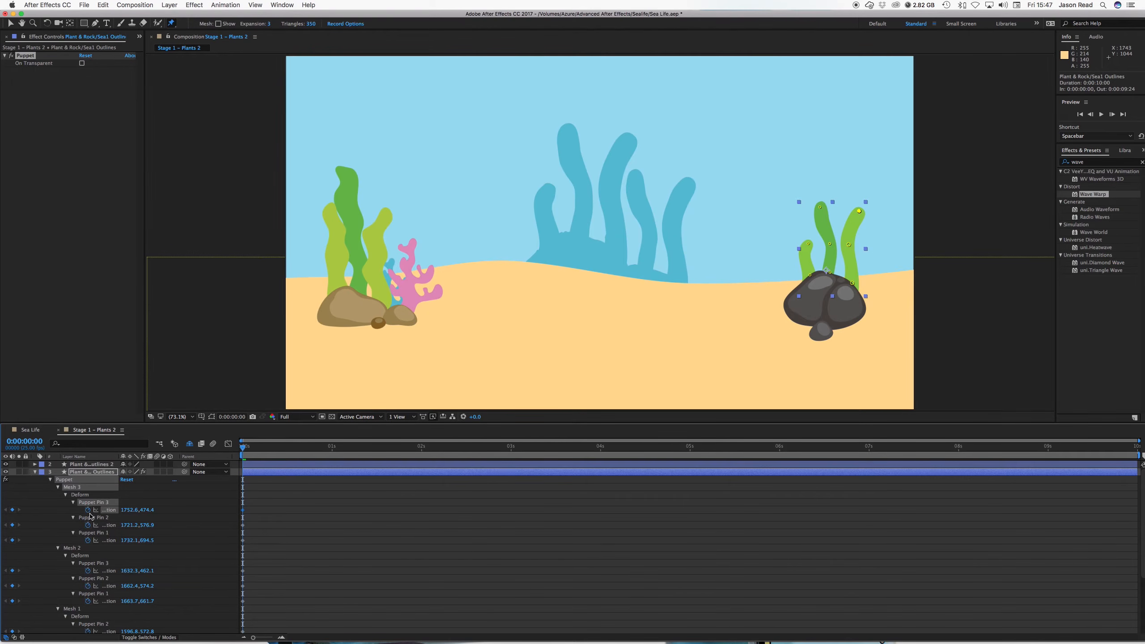
pyautogui.keyDown('alt'); pyautogui.click(88, 511); pyautogui.keyUp('alt')
pyautogui.write('w')
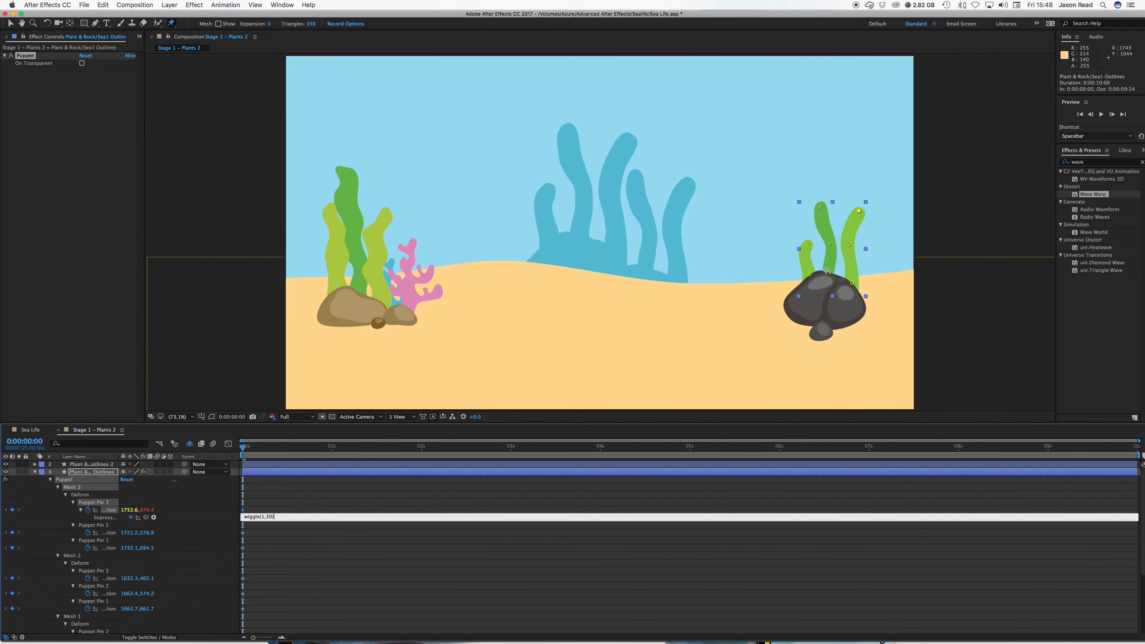
pyautogui.write('iggle(1,30)')
pyautogui.click(272, 491)
pyautogui.press('space')
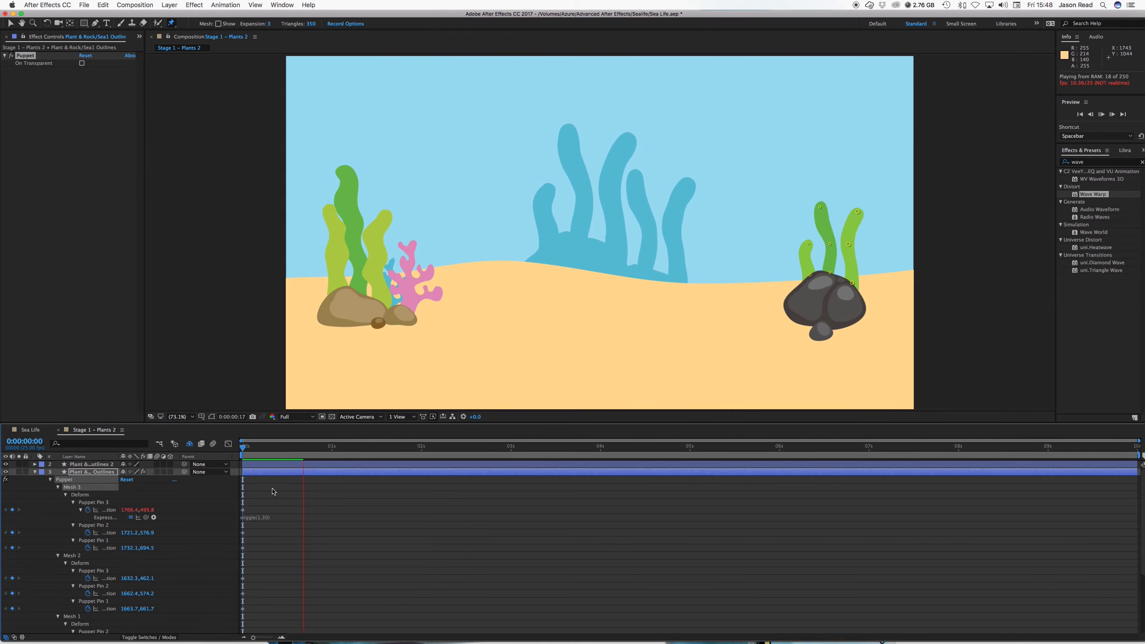
pyautogui.press('space')
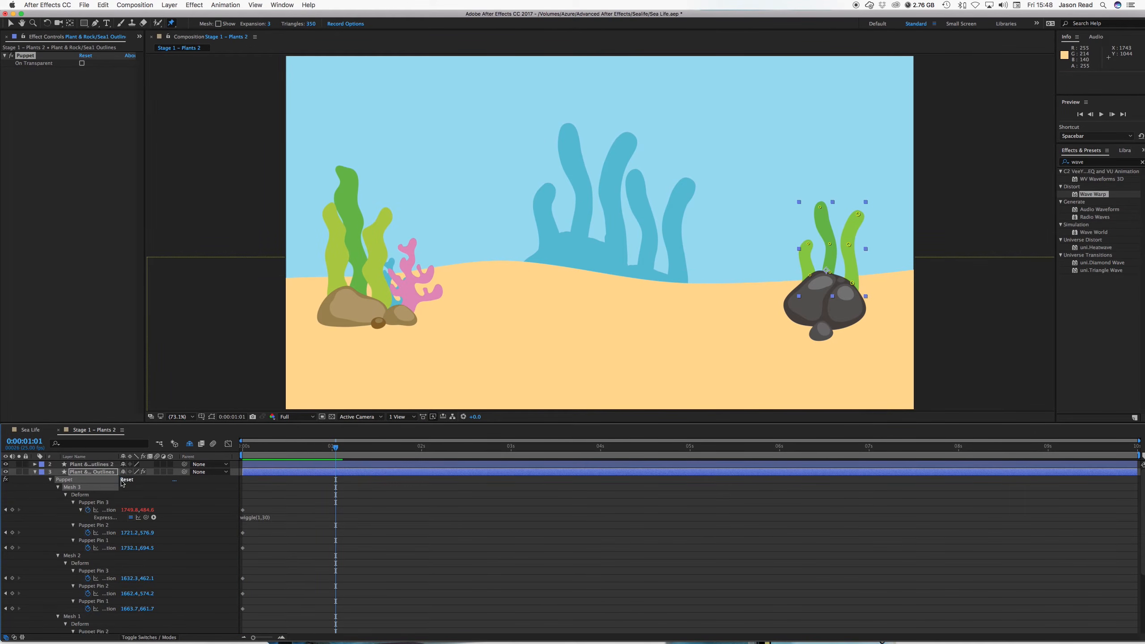
# Step: Copy only the wiggle expression from the right stem's tip pin and paste it onto the tip pins of the middle and short stems
pyautogui.click(107, 511)
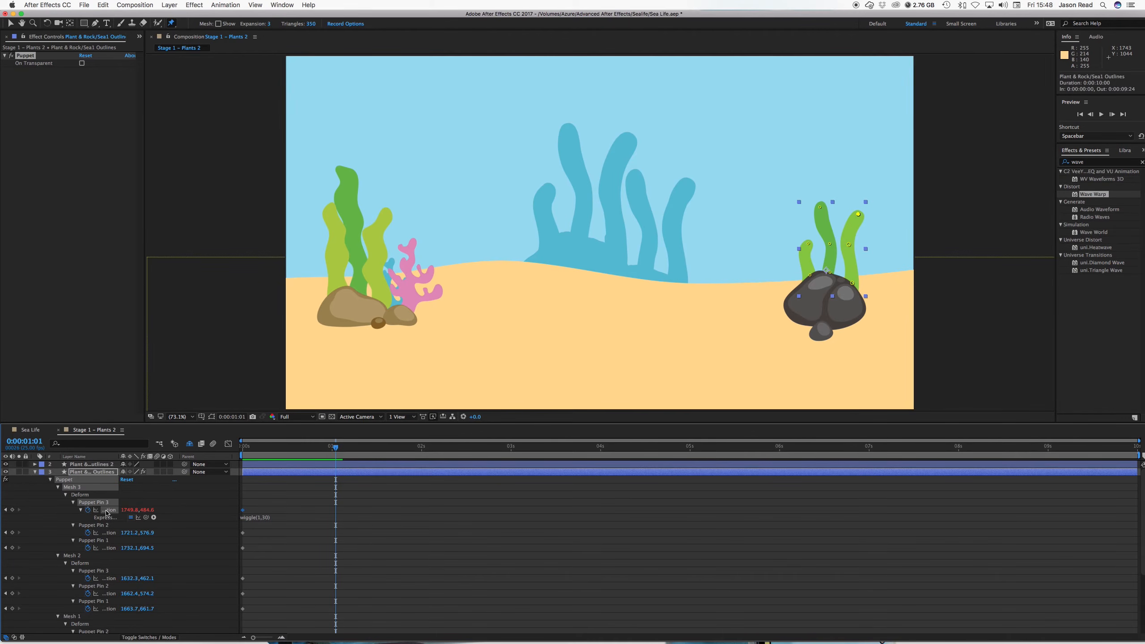
pyautogui.rightClick(107, 512)
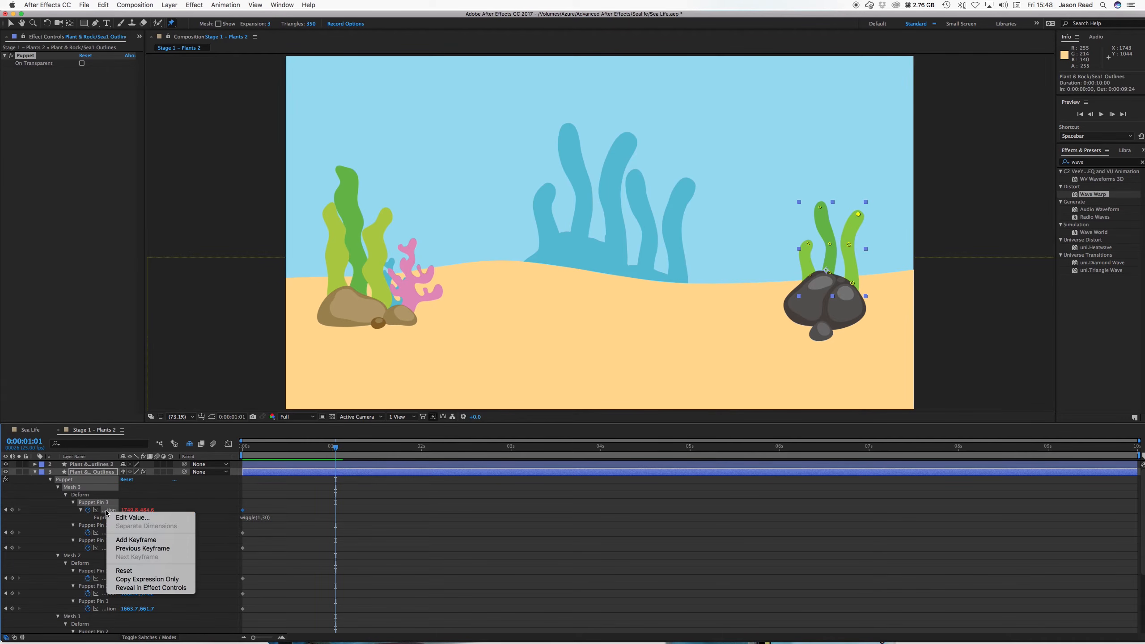
pyautogui.click(149, 579)
pyautogui.scroll(1, 536, 551)
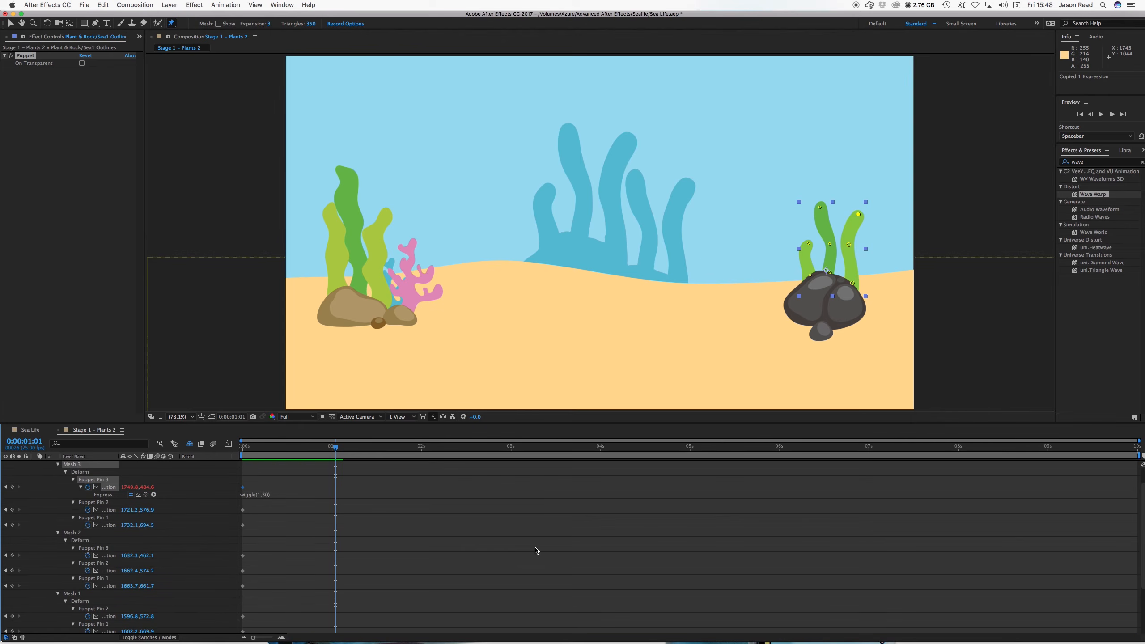
pyautogui.click(821, 208)
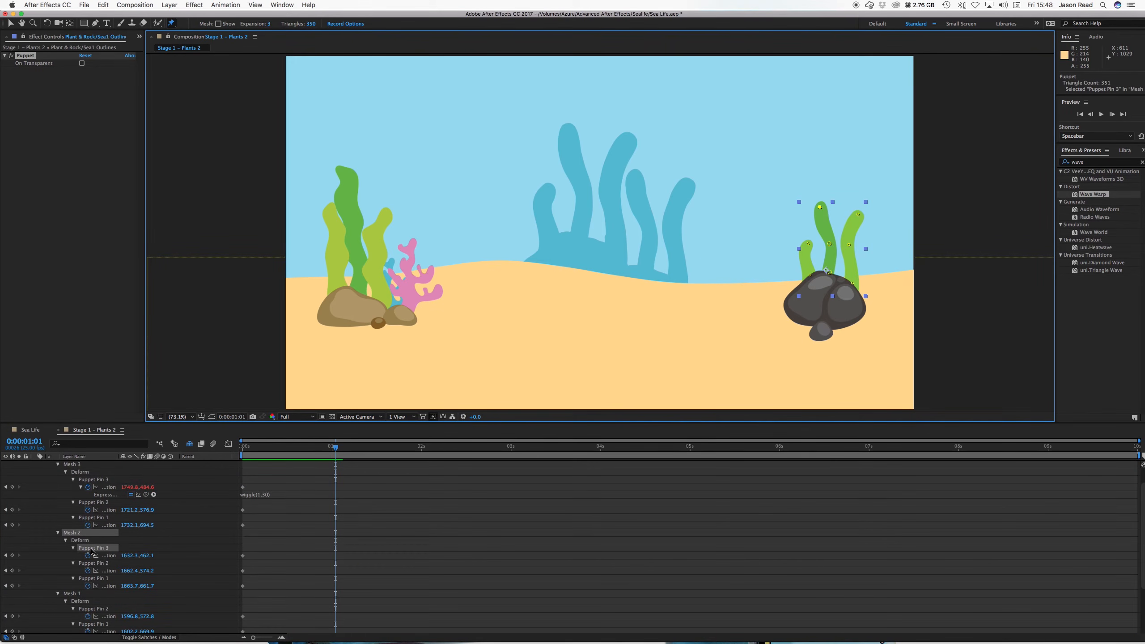
pyautogui.moveTo(821, 207); pyautogui.dragTo(810, 203)
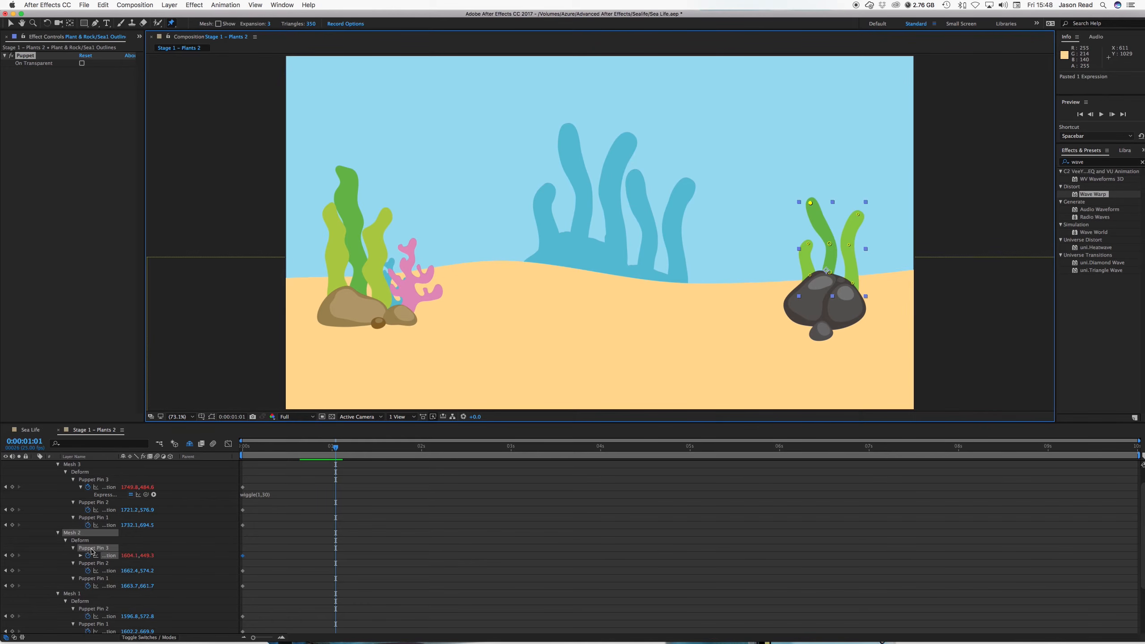
pyautogui.click(809, 244)
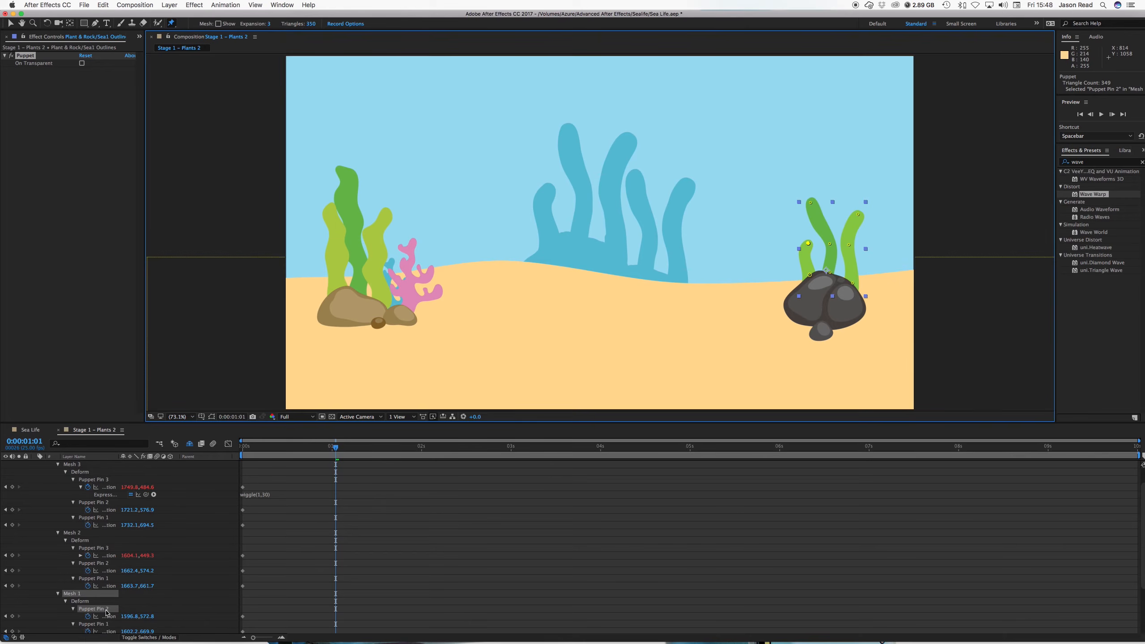
pyautogui.moveTo(809, 244); pyautogui.dragTo(802, 239)
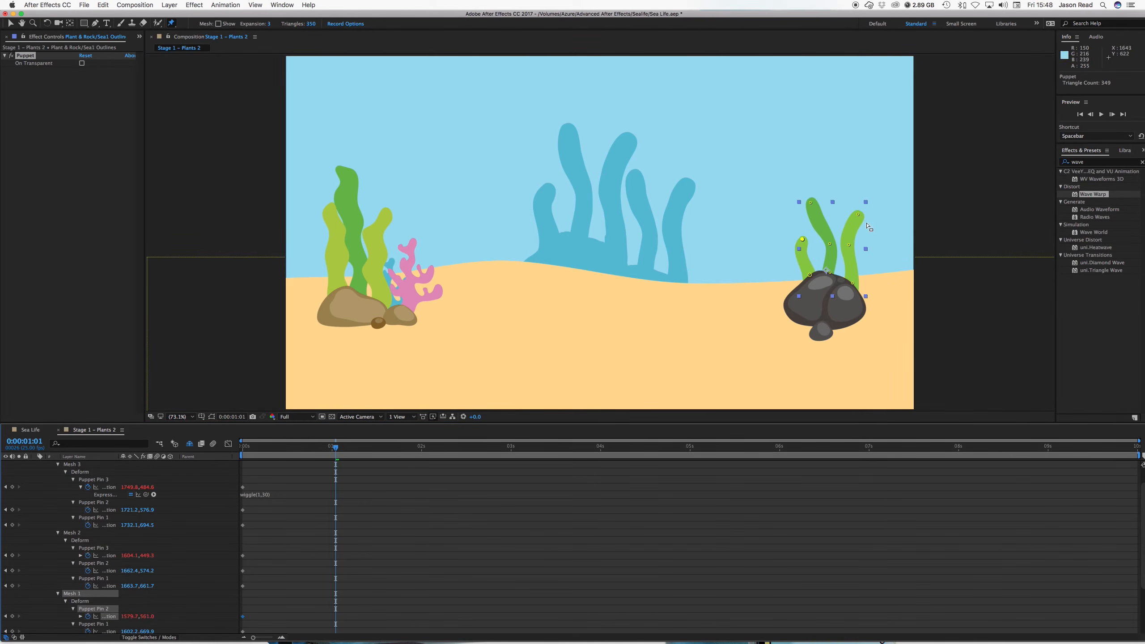
# Step: Paste the wiggle expression onto the mid-stem puppet pins of the two taller stems and preview the animation
pyautogui.click(831, 245)
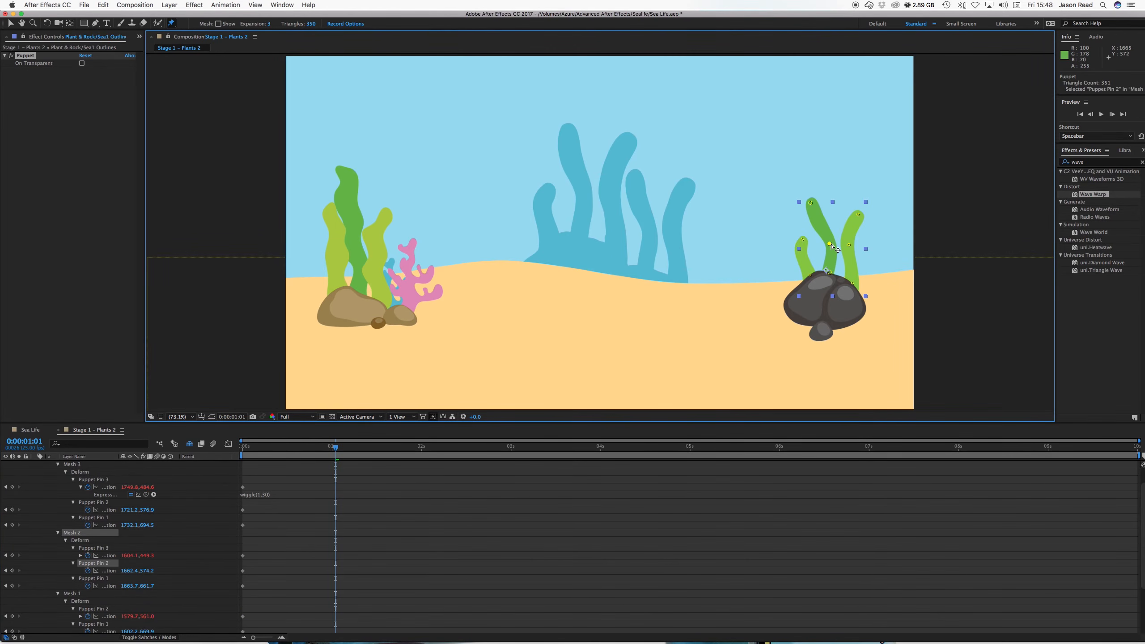
pyautogui.click(108, 567)
pyautogui.click(109, 571)
pyautogui.press('super+v')
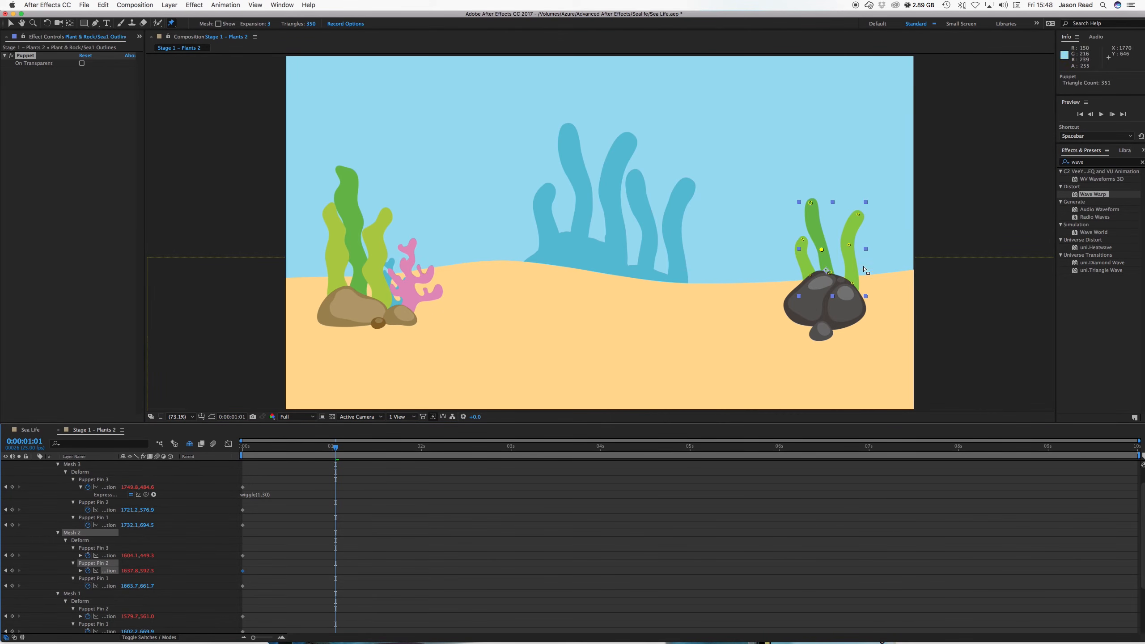
pyautogui.click(849, 245)
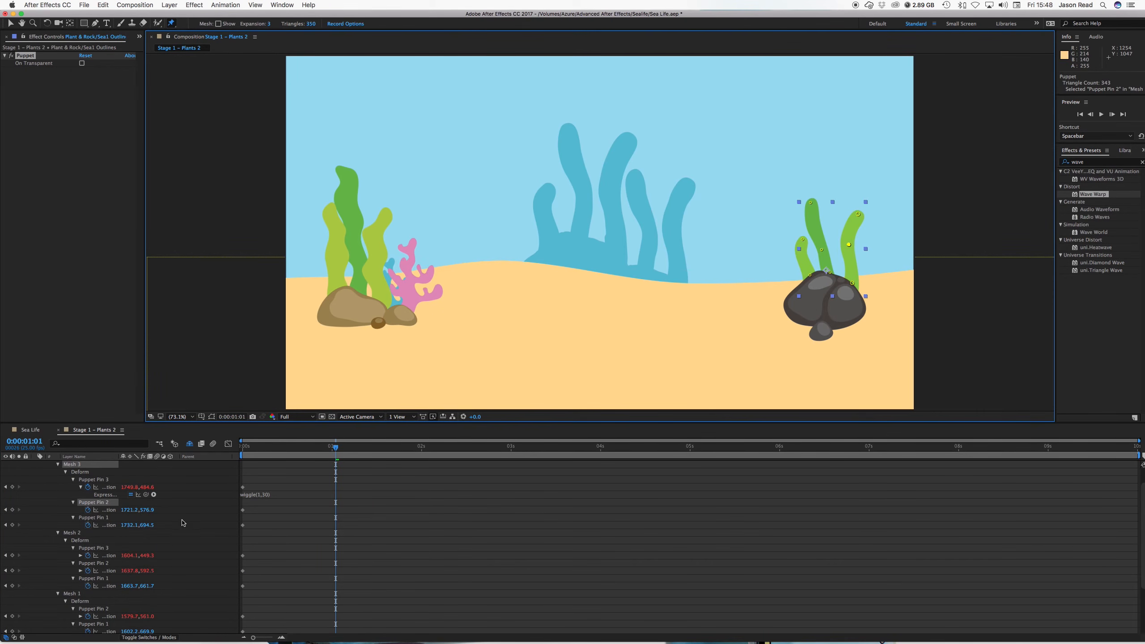
pyautogui.press('super+v')
pyautogui.press('space')
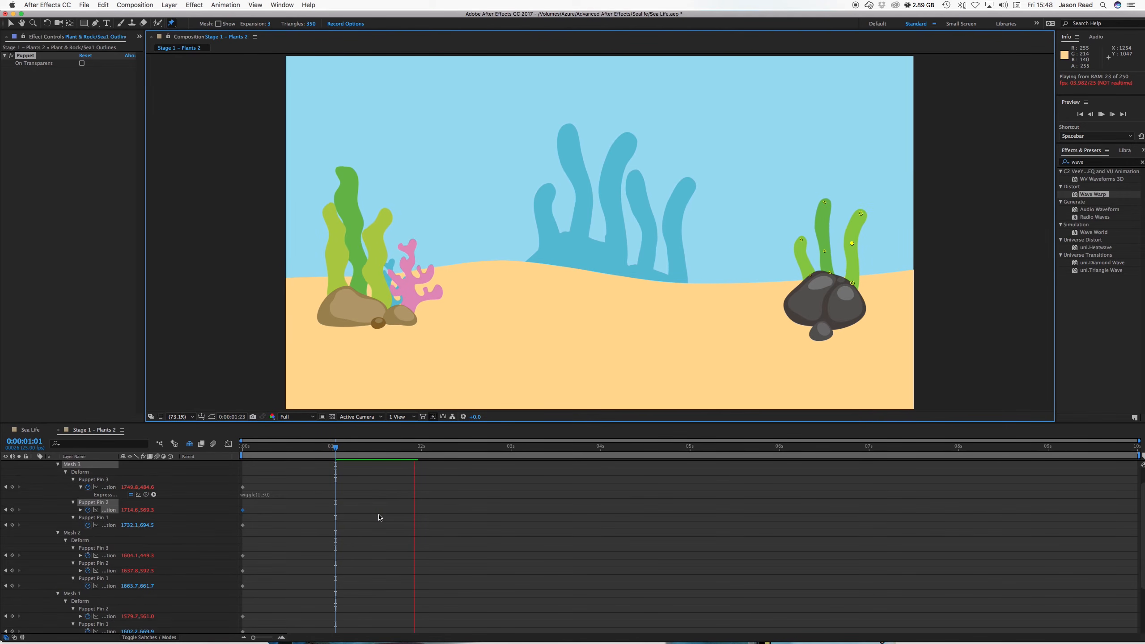
# Step: Stop the preview and change the expression on the right stem's tip pin (Mesh 3, Puppet Pin 3) to wiggle(1,10)
pyautogui.press('space')
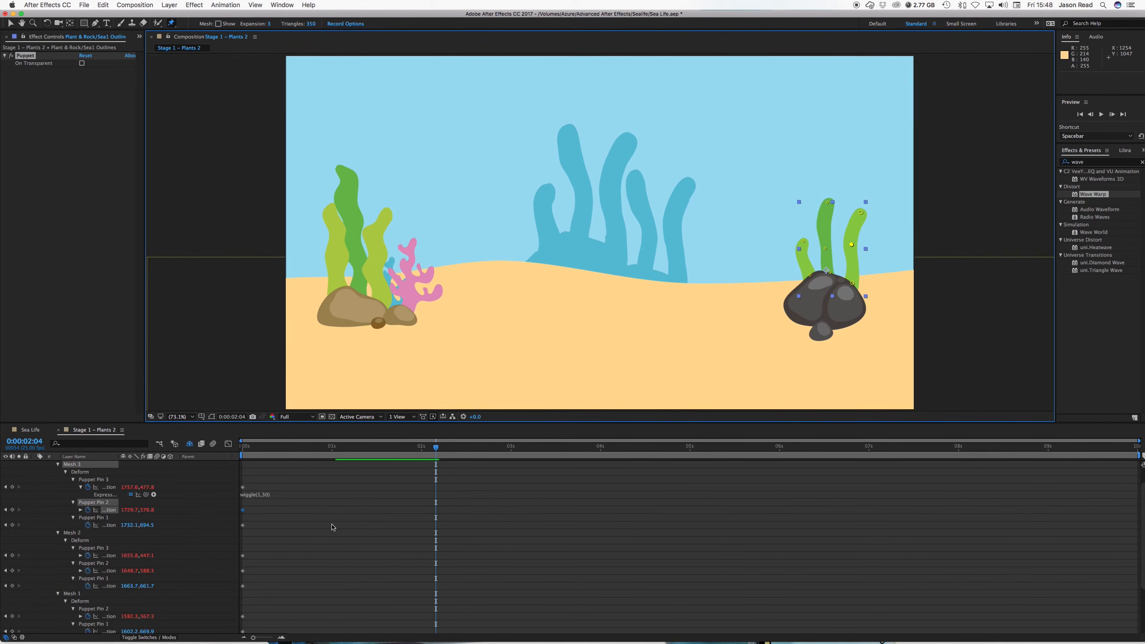
pyautogui.click(270, 494)
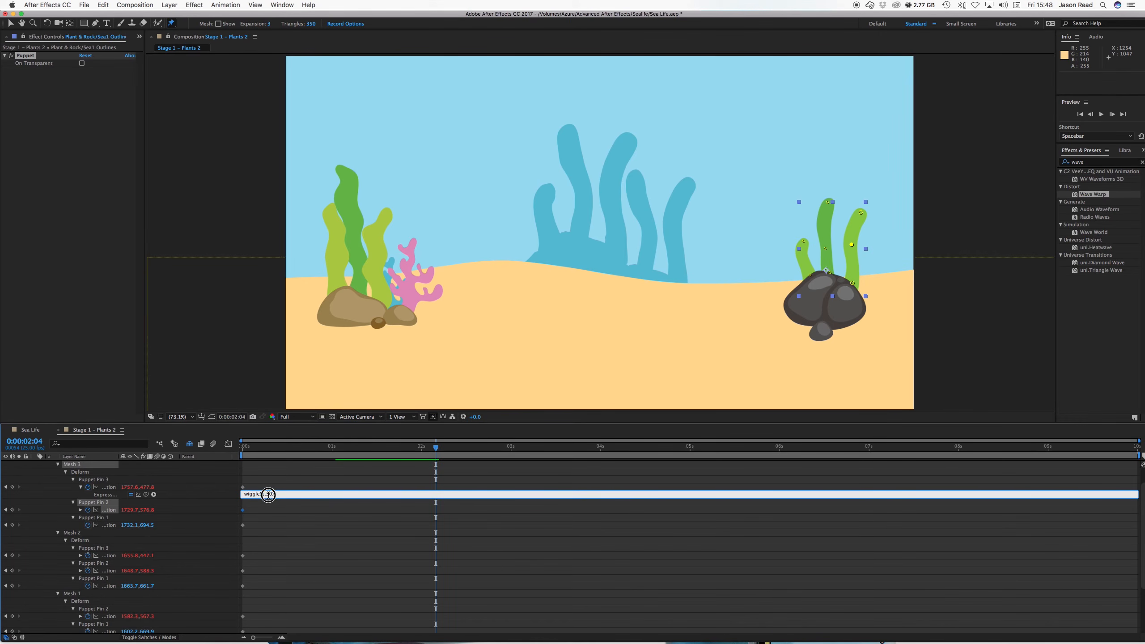
pyautogui.write('1')
pyautogui.click(299, 536)
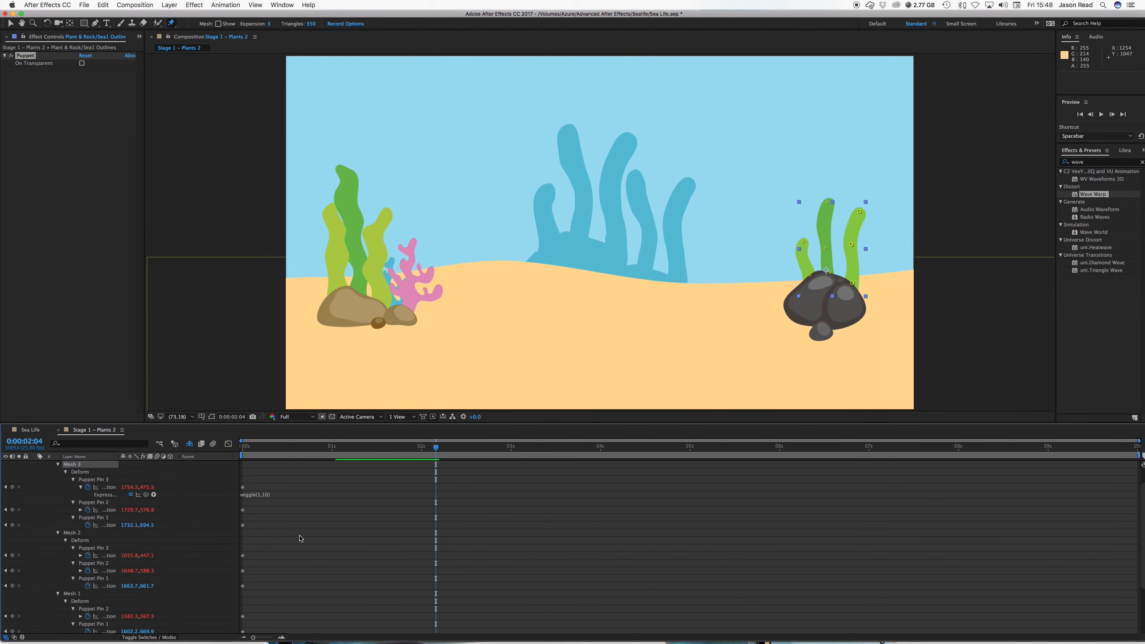
# Step: Reveal the puppet pin expressions, set the middle stem's mid pin (Mesh 2, Puppet Pin 2) to wiggle(1,10), and preview the animation
pyautogui.click(852, 245)
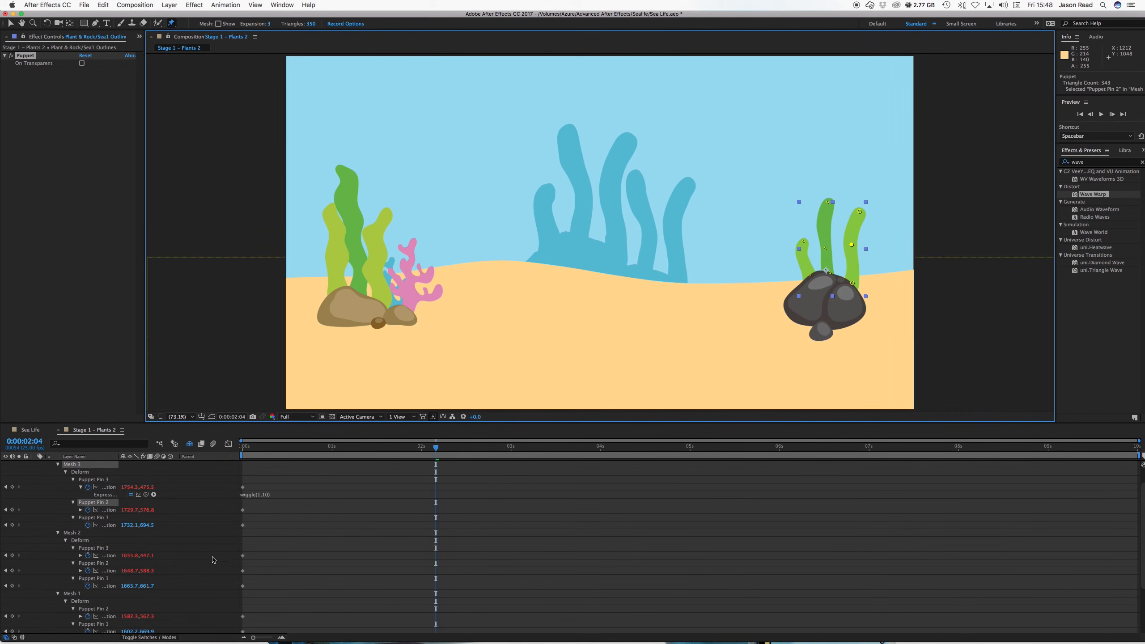
pyautogui.press('e')
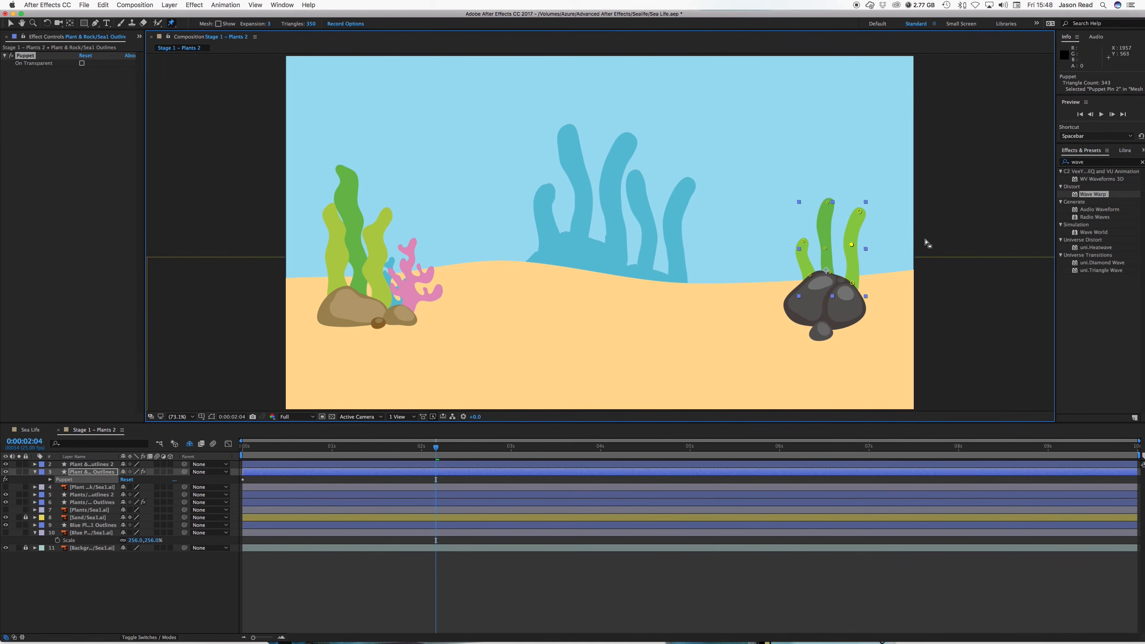
pyautogui.click(827, 250)
pyautogui.press('e')
pyautogui.press('e')
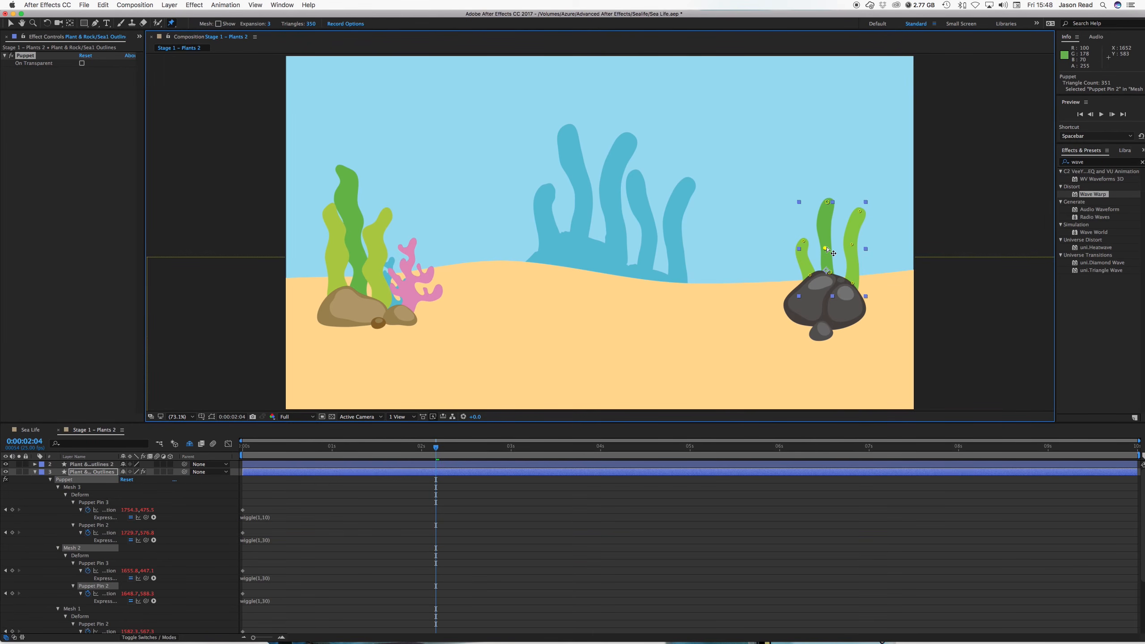
pyautogui.click(262, 601)
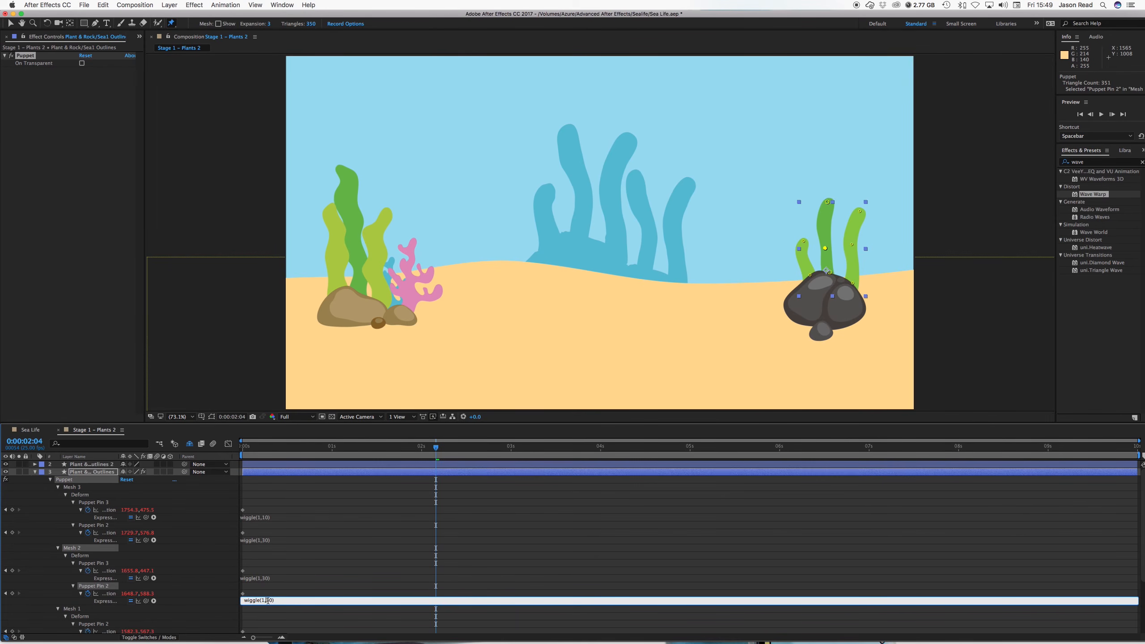
pyautogui.write('1')
pyautogui.click(364, 555)
pyautogui.press('space')
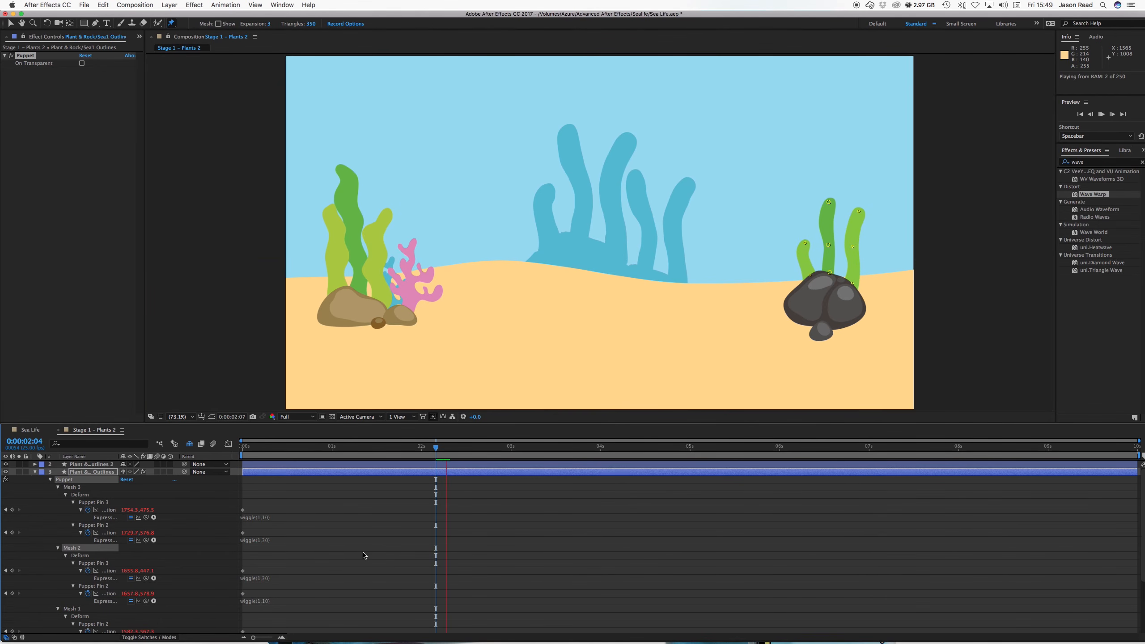